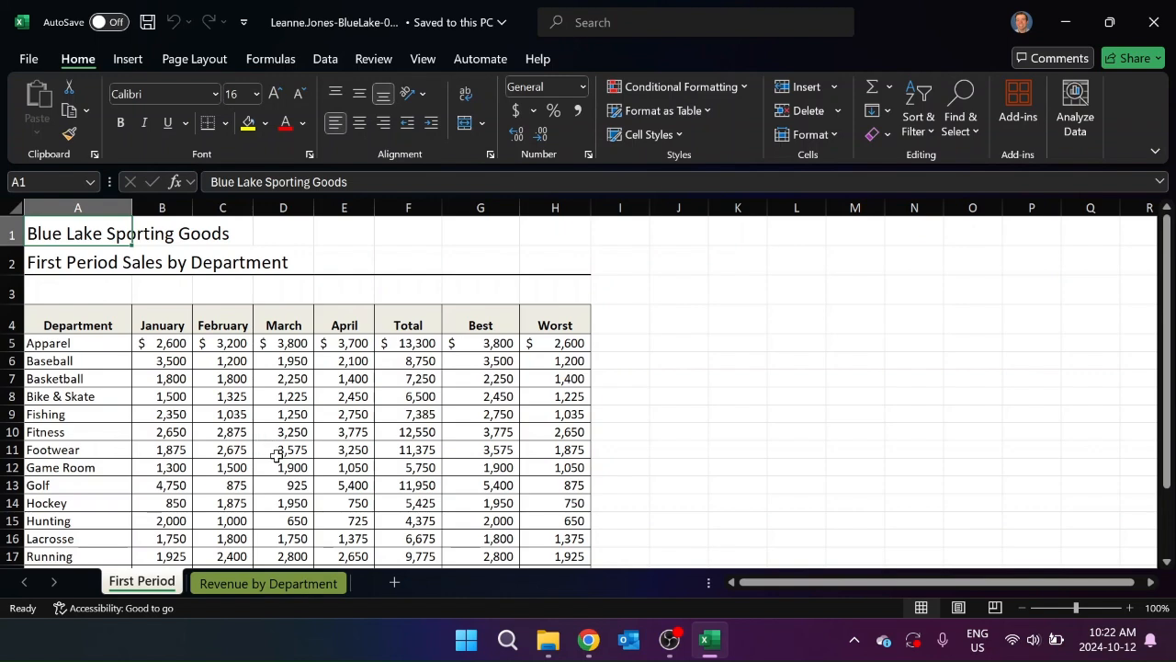
On the Revenue by Department sheet, insert a 3-D pie chart from the header cells A4:F4 and the Golf row A13:F13
click(262, 592)
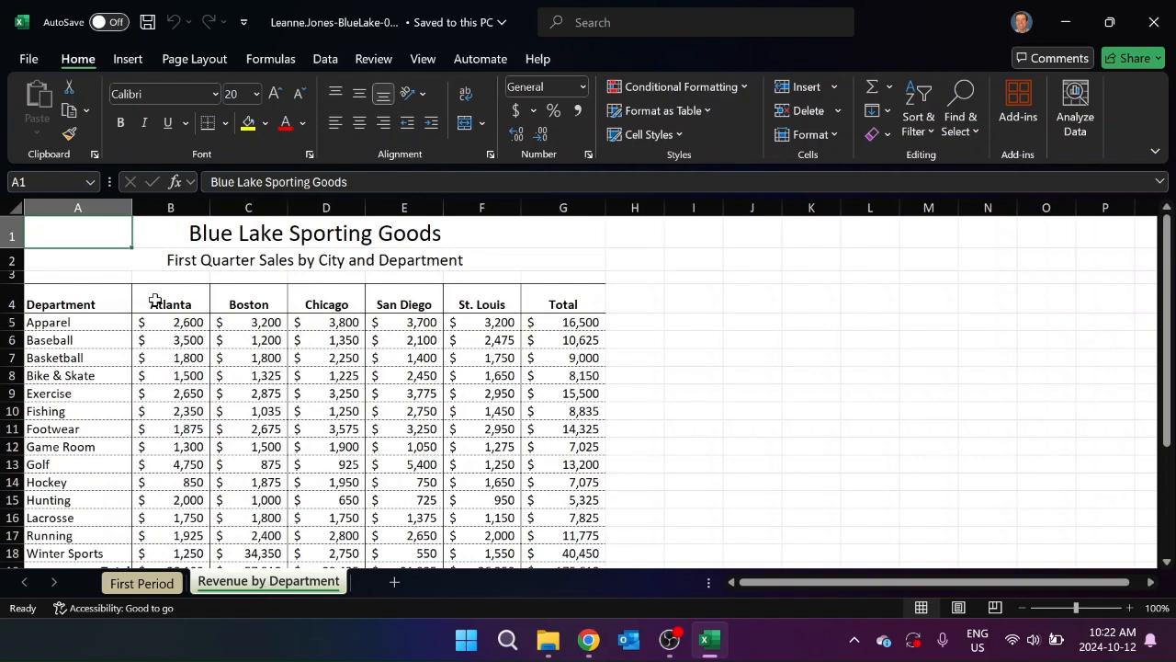
drag(56, 303, 487, 305)
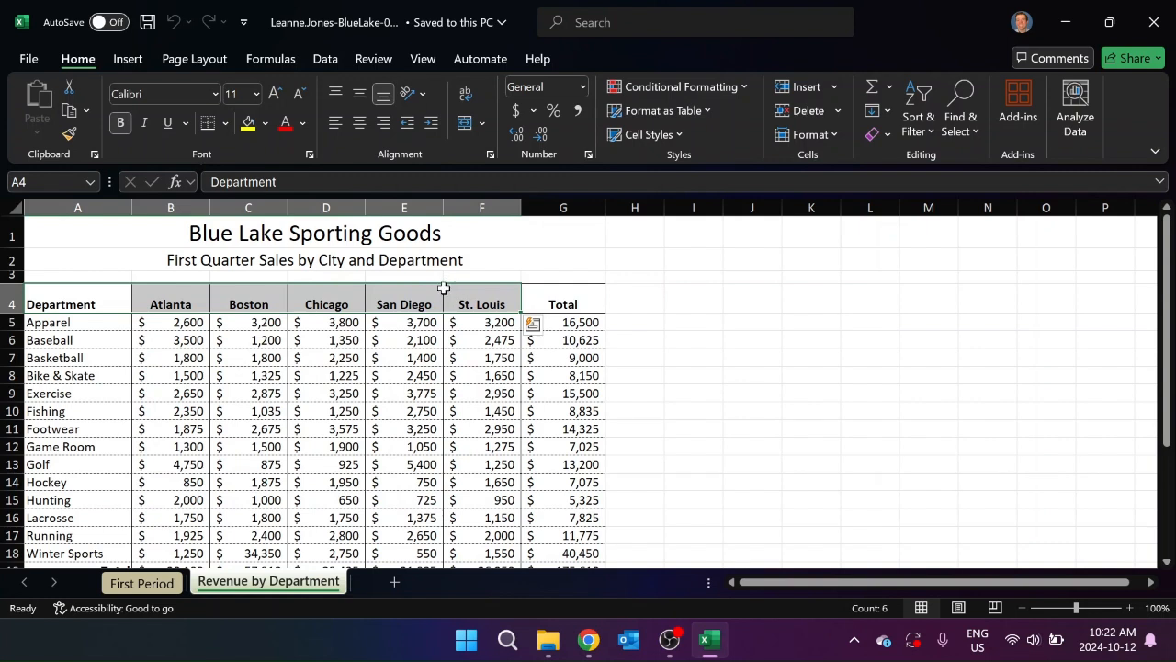
key(ctrl+q)
click(271, 390)
drag(75, 305, 489, 300)
scroll(234, 373, down, 3)
scroll(234, 372, up, 3)
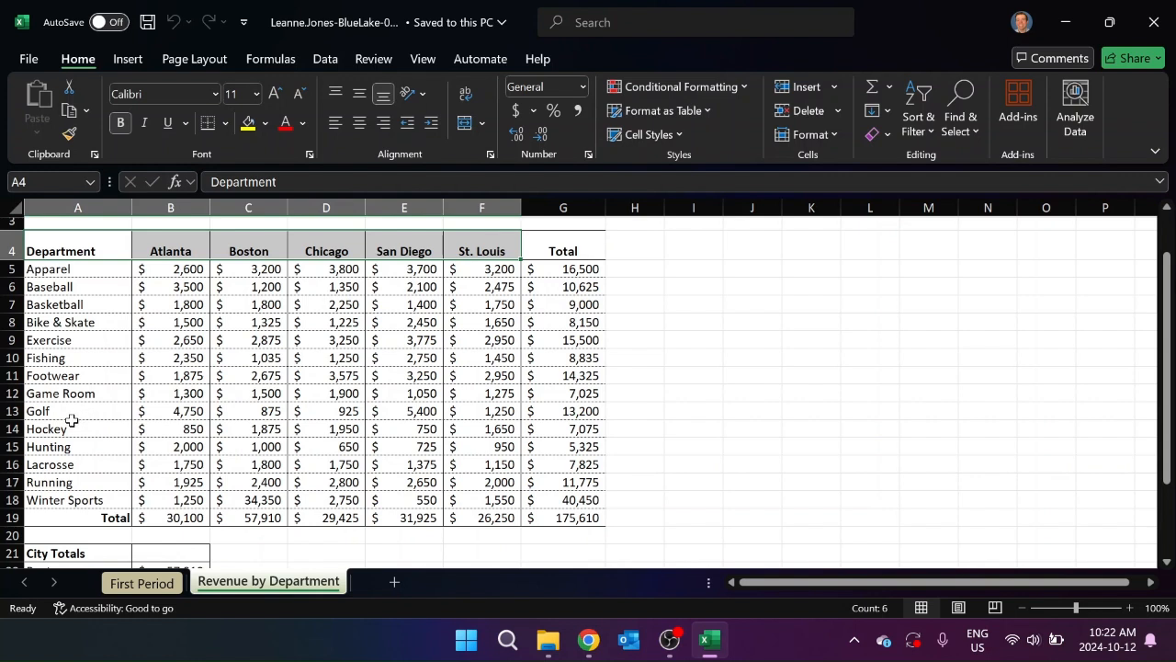
drag(76, 412, 475, 414)
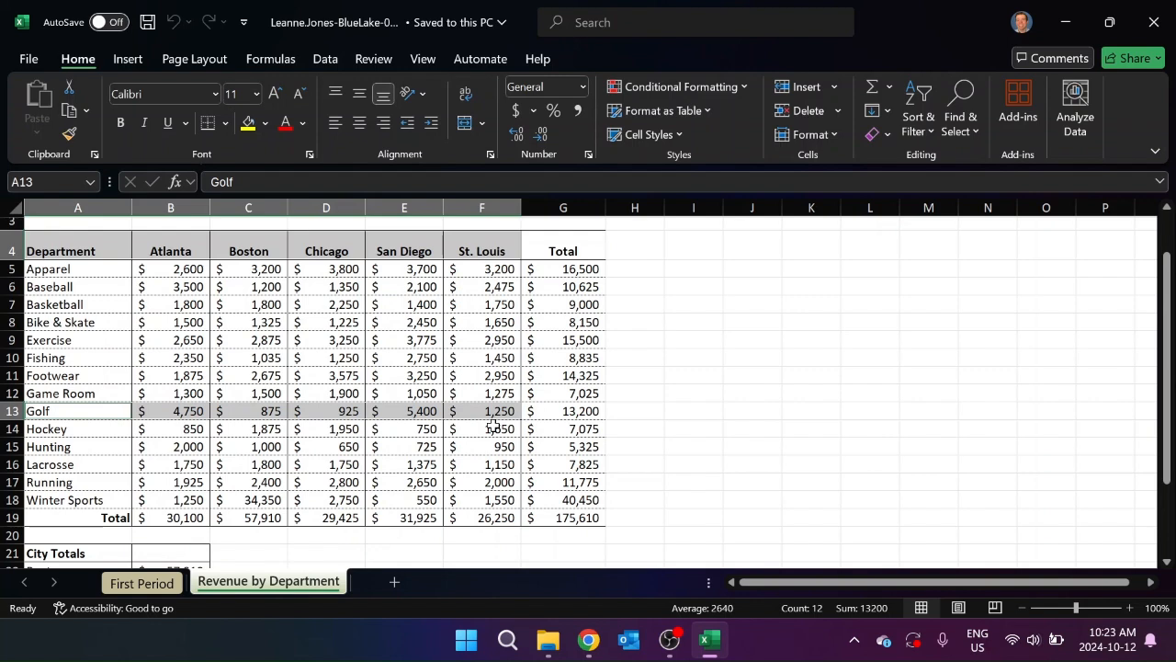
click(120, 58)
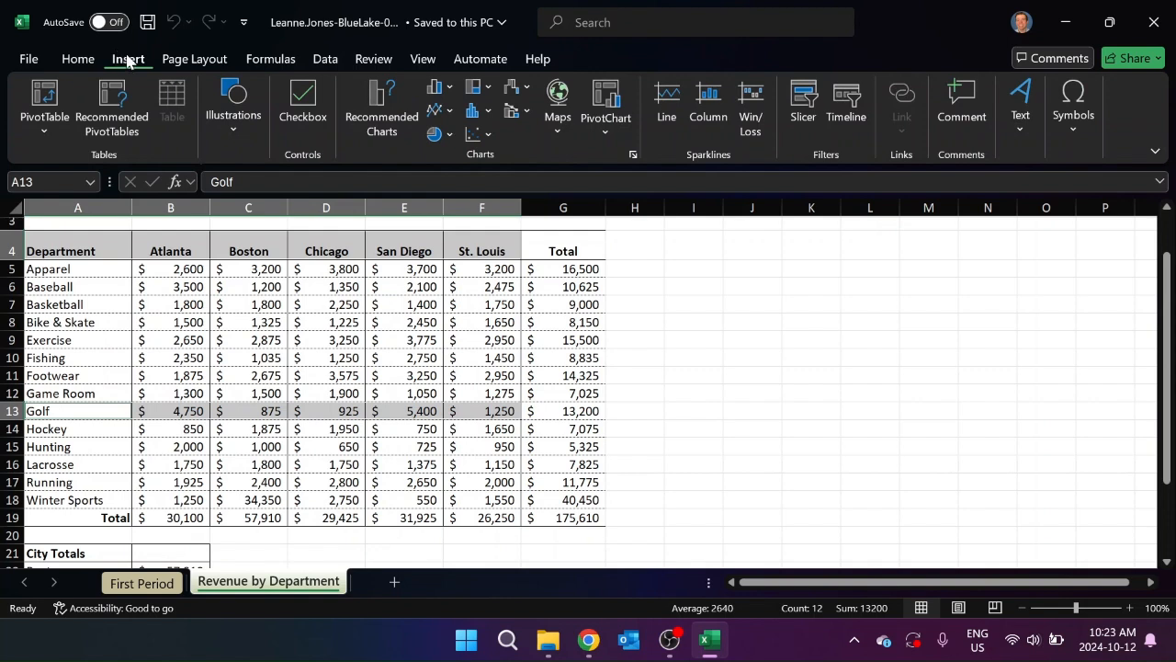
click(448, 136)
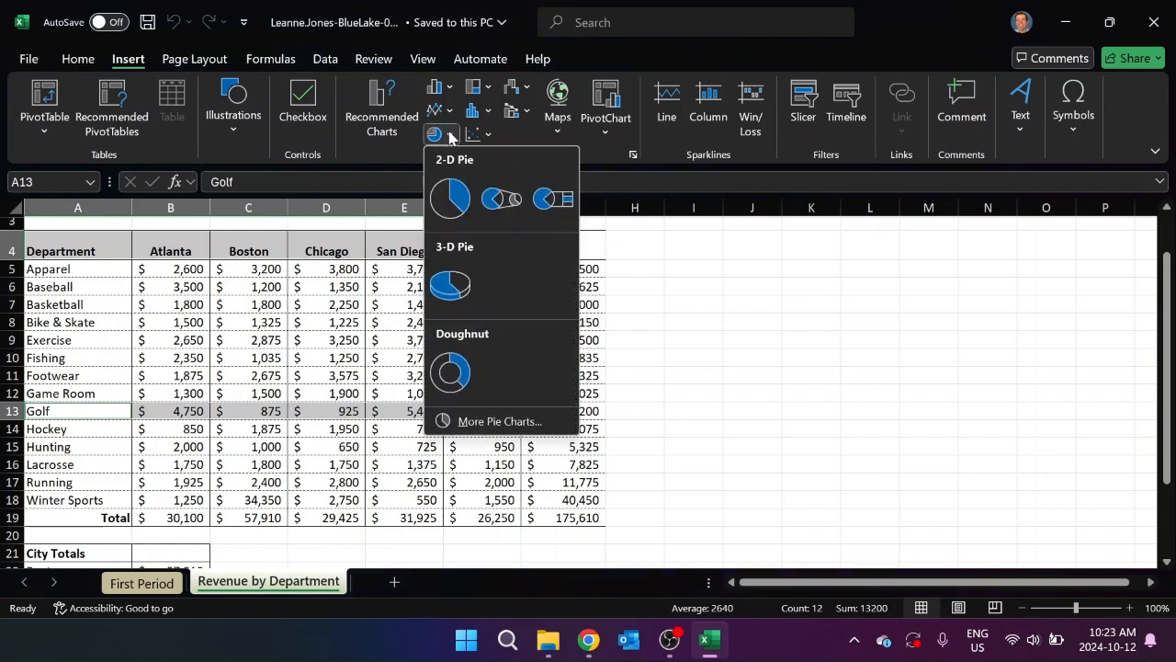
click(457, 292)
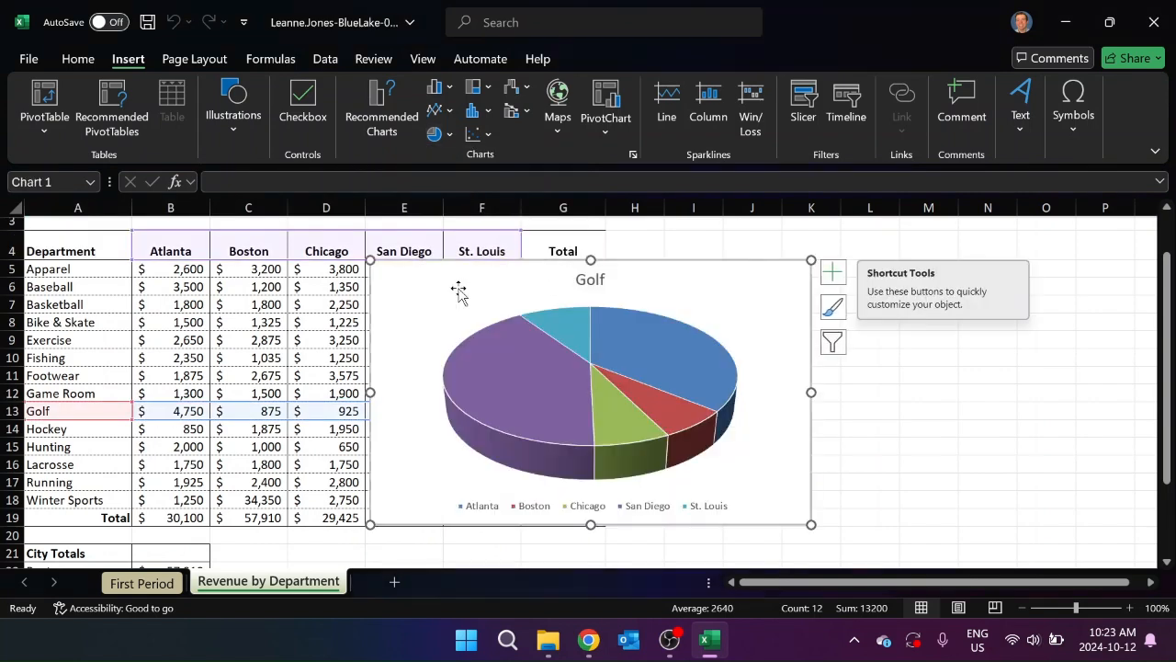
Move the Golf pie chart to the empty area beside the data and apply the third chart style, with a grey gradient background and percentage labels
drag(446, 297, 692, 278)
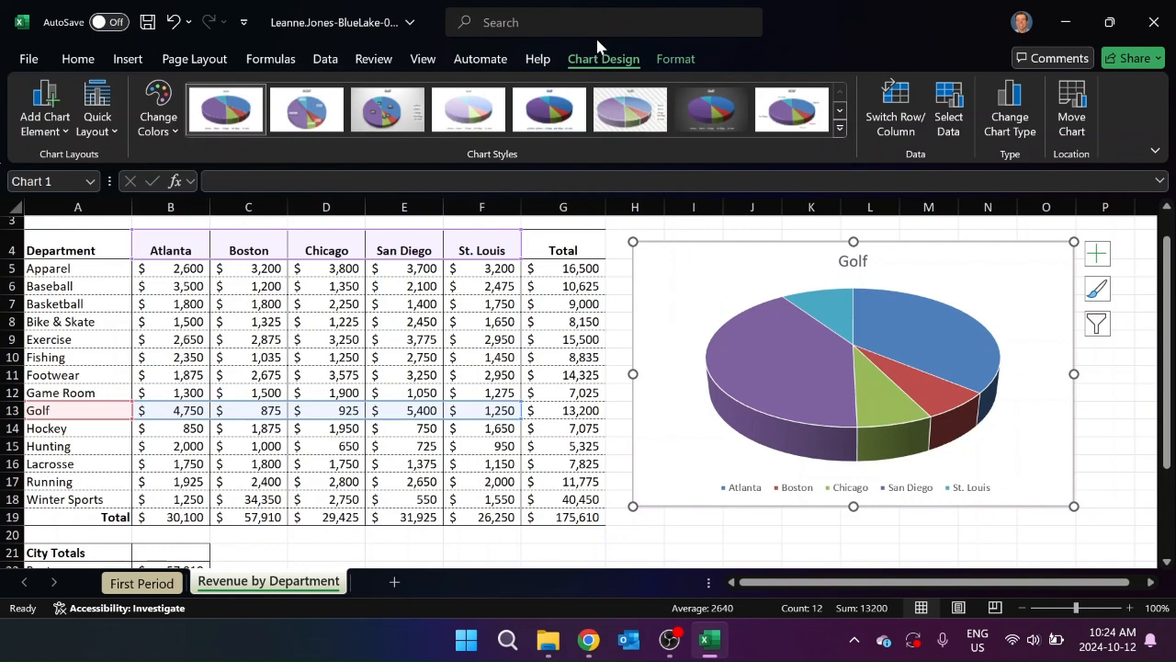
click(840, 130)
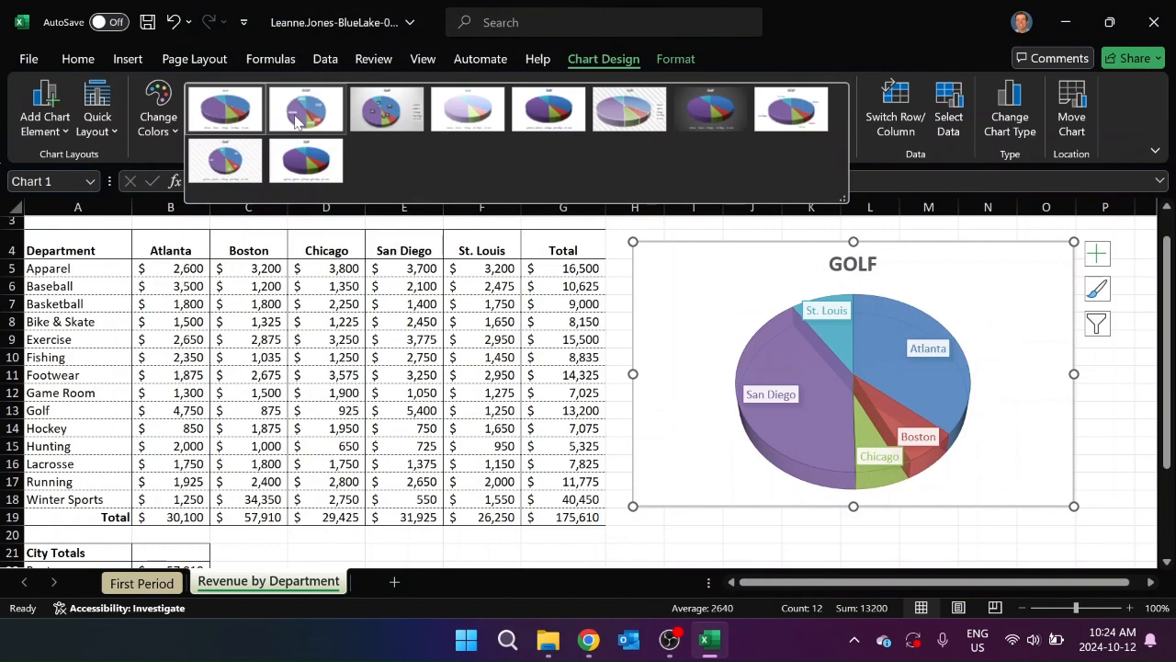
click(407, 120)
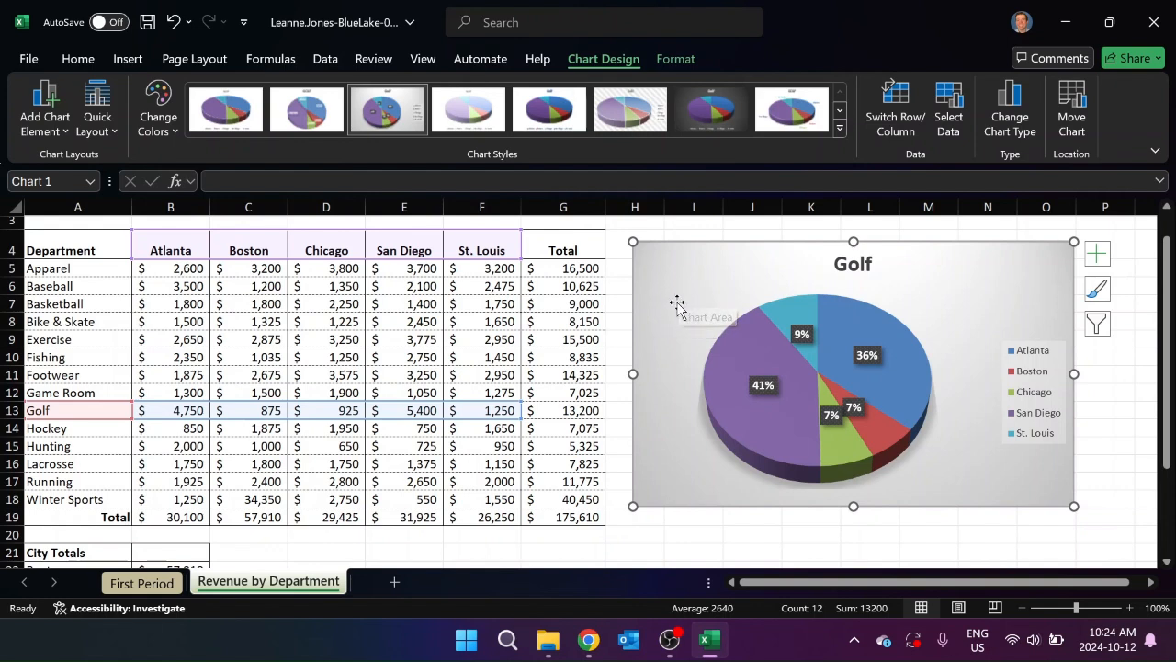
Align the Golf chart's upper-left corner with cell H4 and enlarge the chart to end at about cell Q19
scroll(677, 302, up, 1)
drag(674, 336, 654, 322)
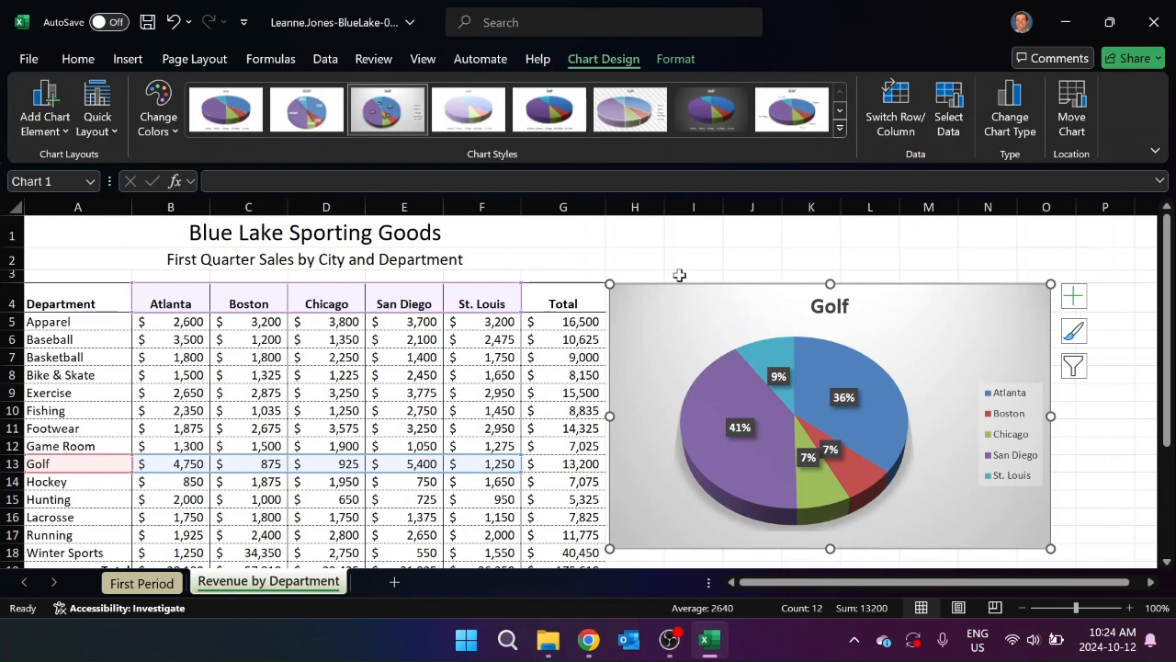
scroll(678, 278, down, 1)
mouse_move(731, 363)
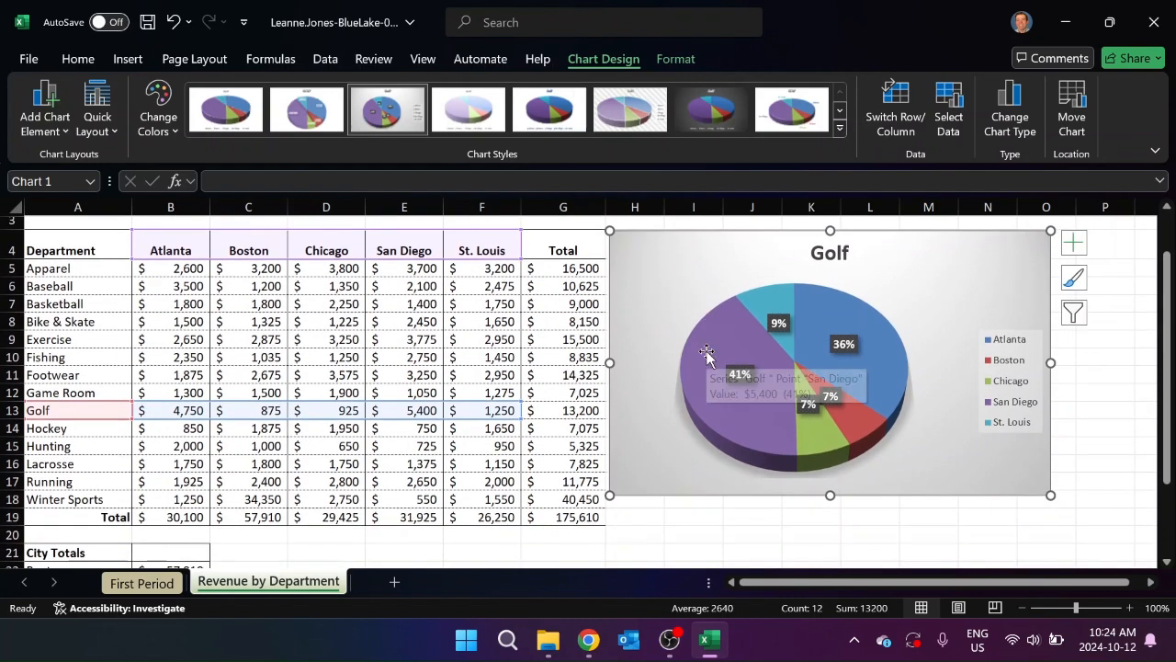
scroll(731, 363, down, 1)
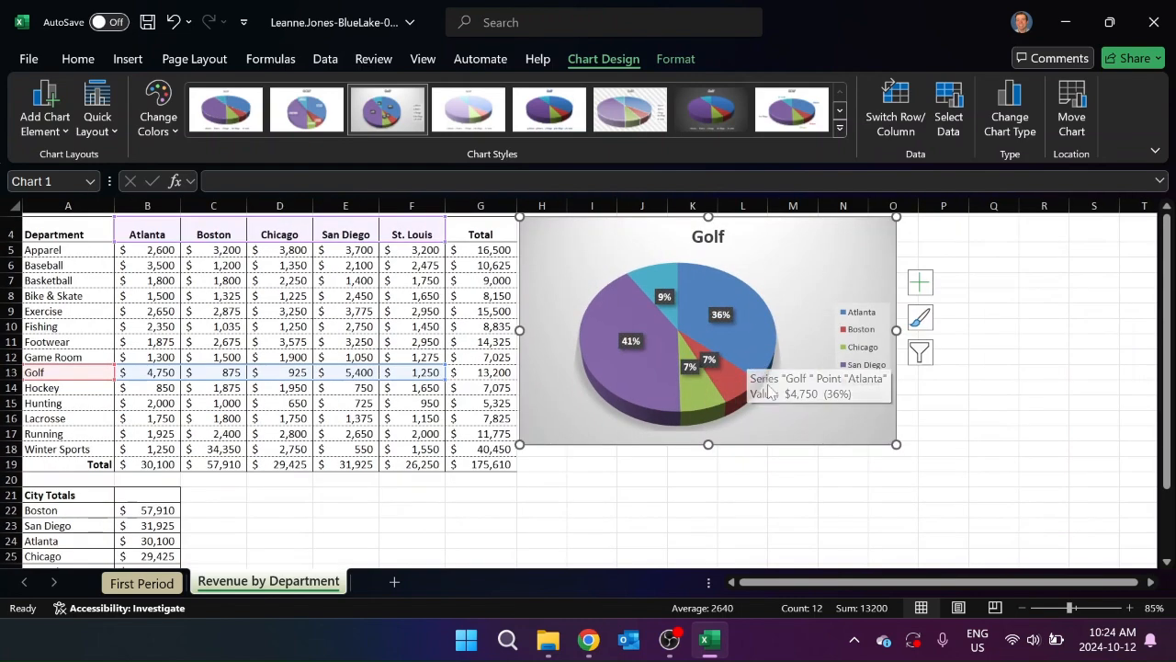
click(883, 439)
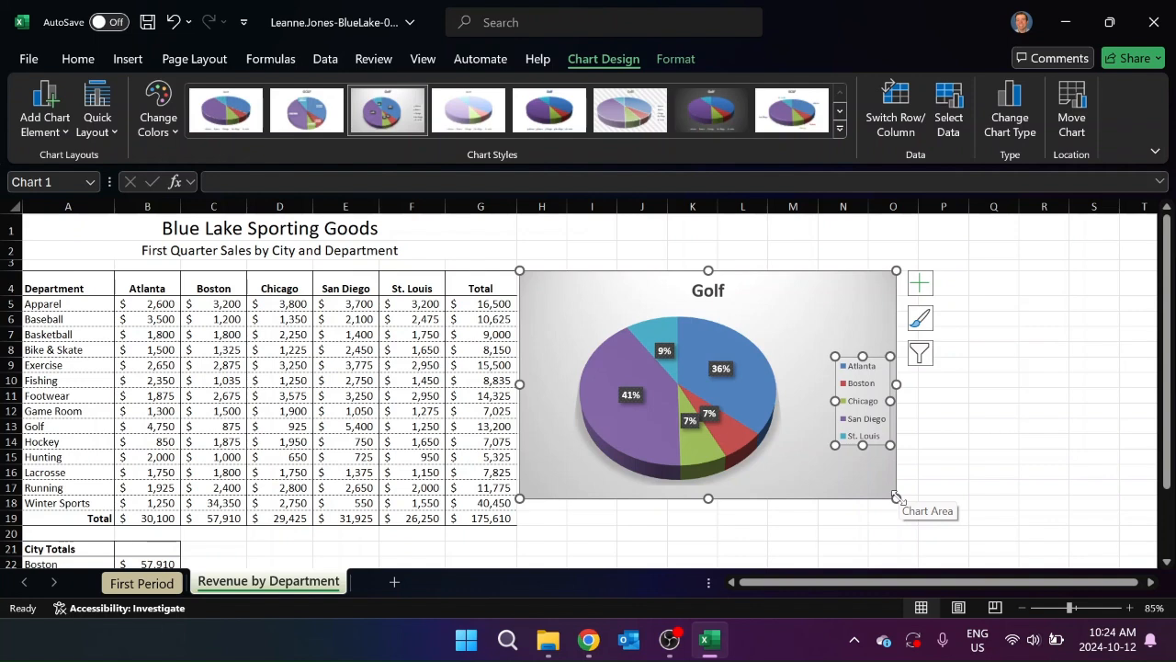
click(897, 496)
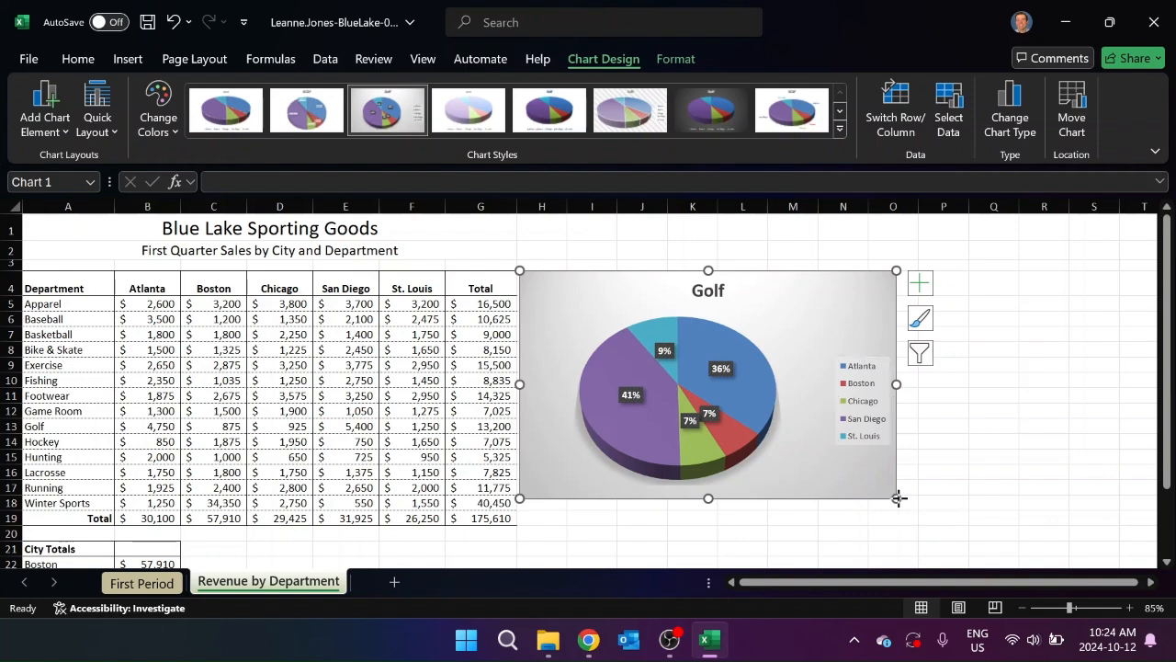
drag(898, 497, 1015, 526)
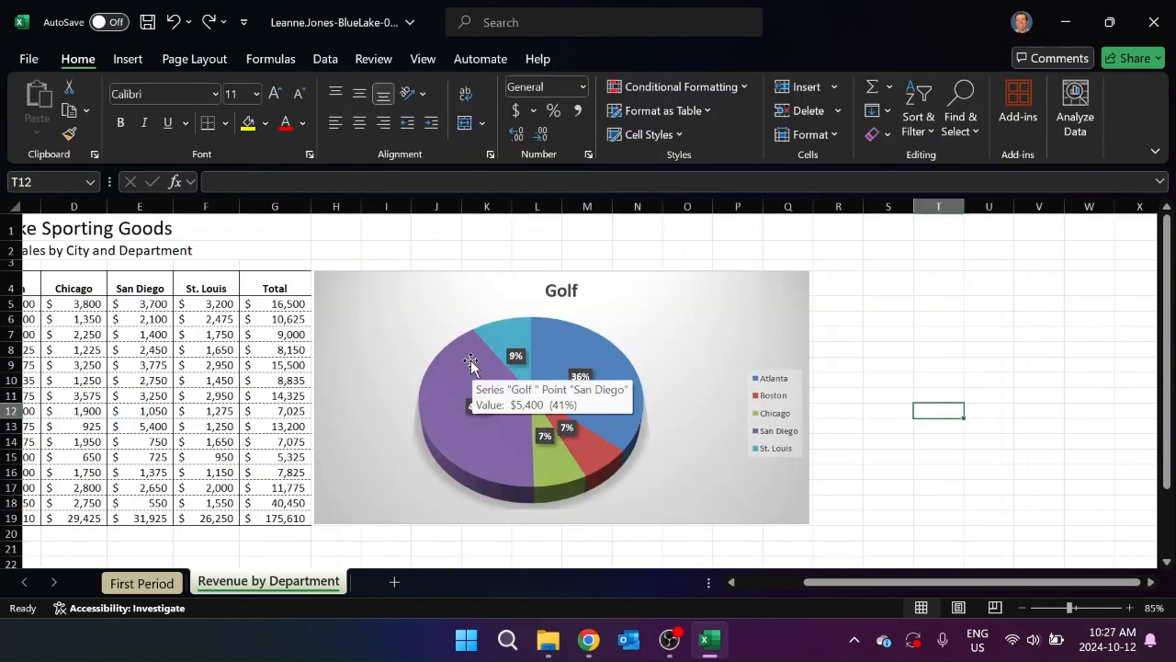
Explode only the San Diego slice of the Golf pie chart by setting its point explosion to 10%
mouse_move(466, 367)
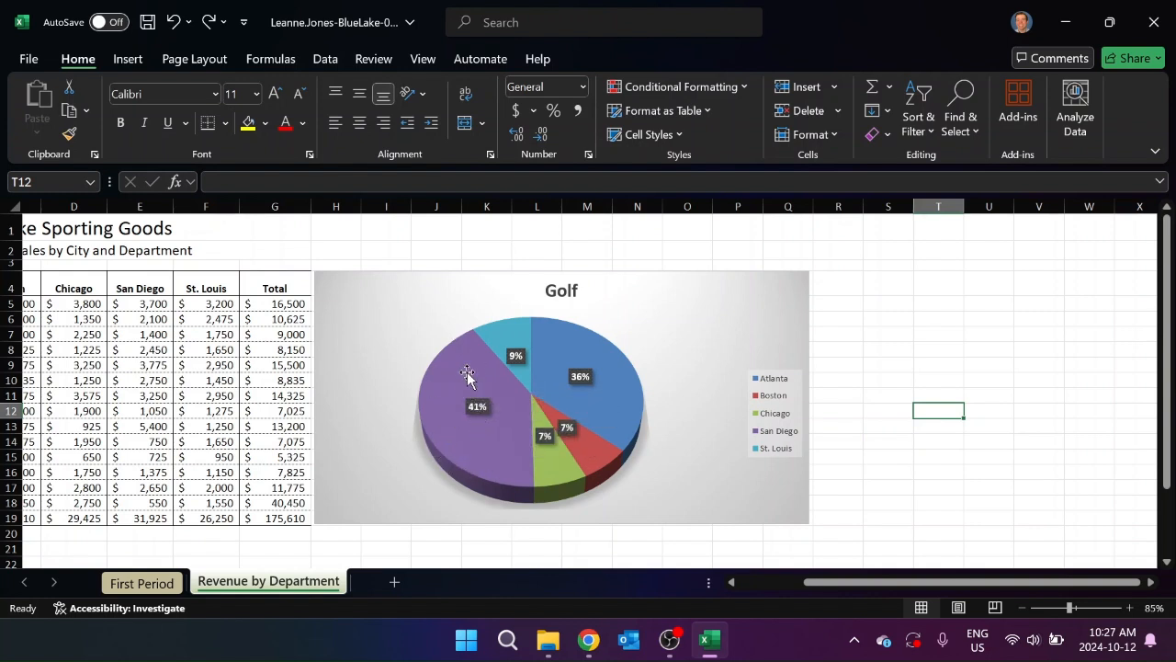
mouse_move(508, 396)
click(447, 389)
double_click(447, 389)
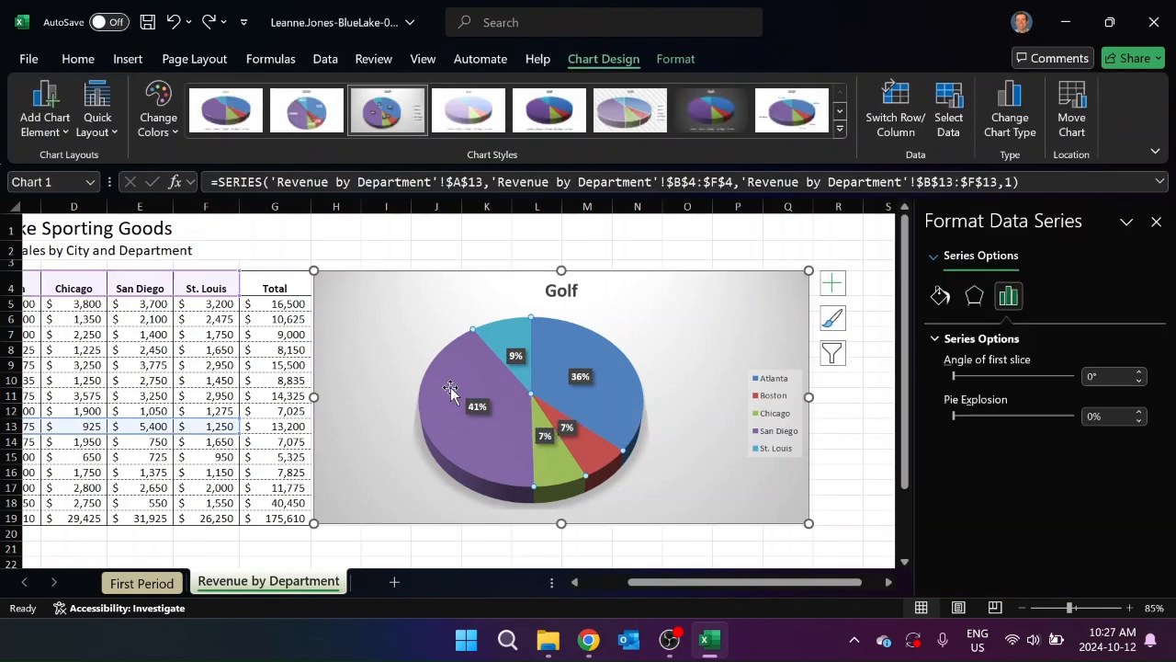
click(442, 388)
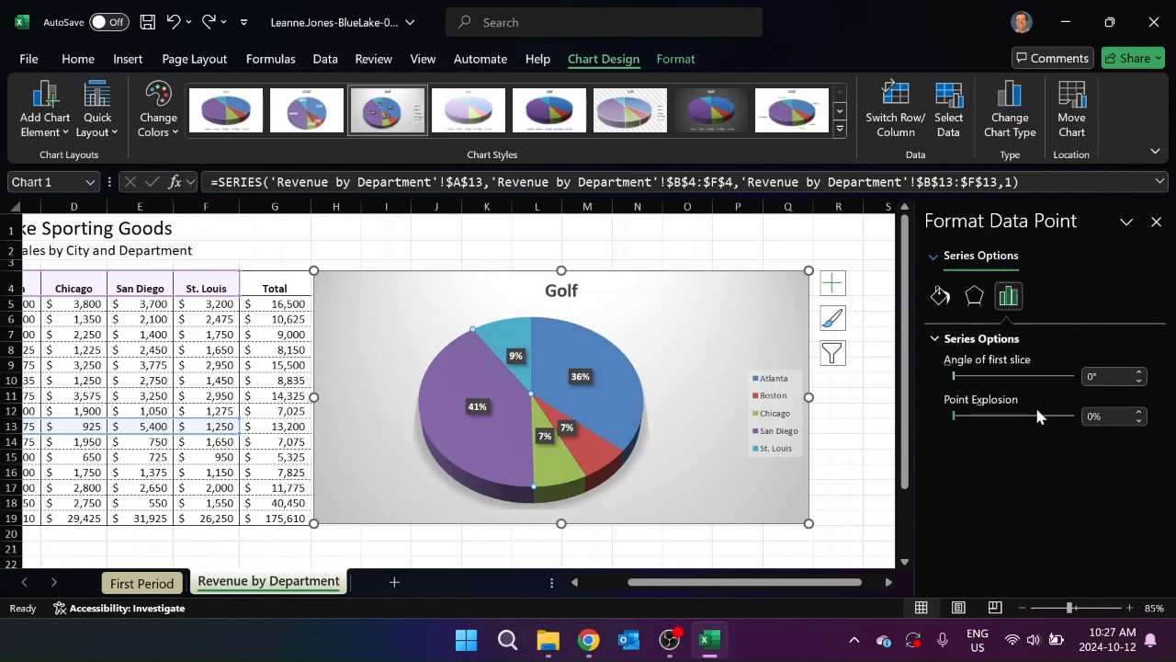
click(1103, 416)
text(10)
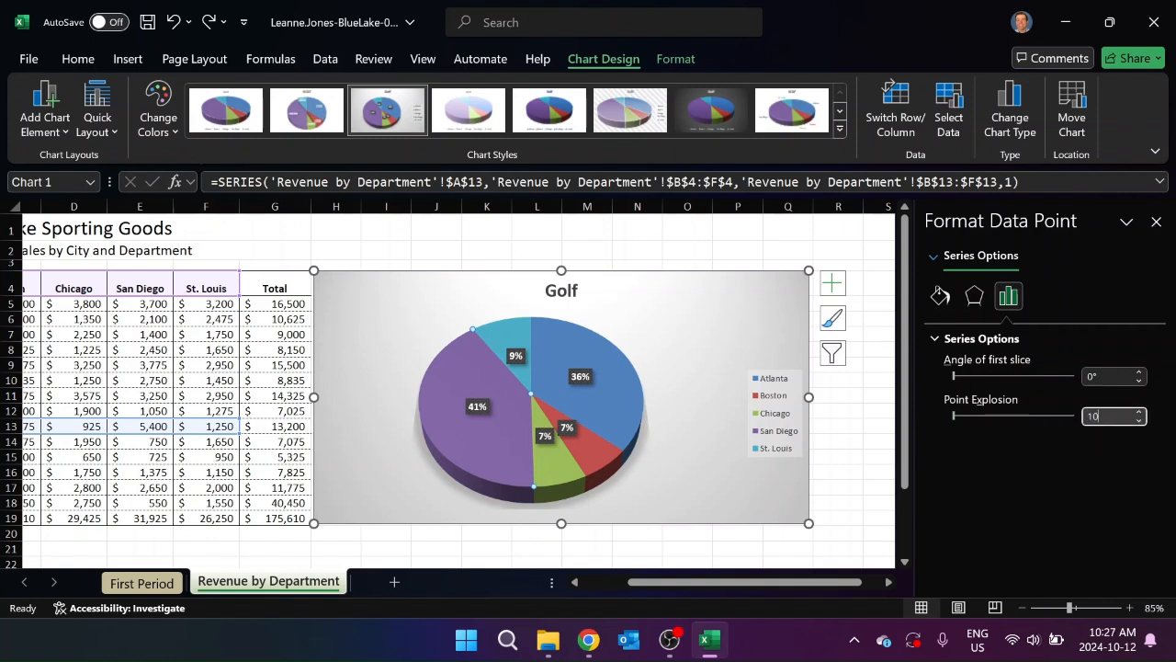
key(Return)
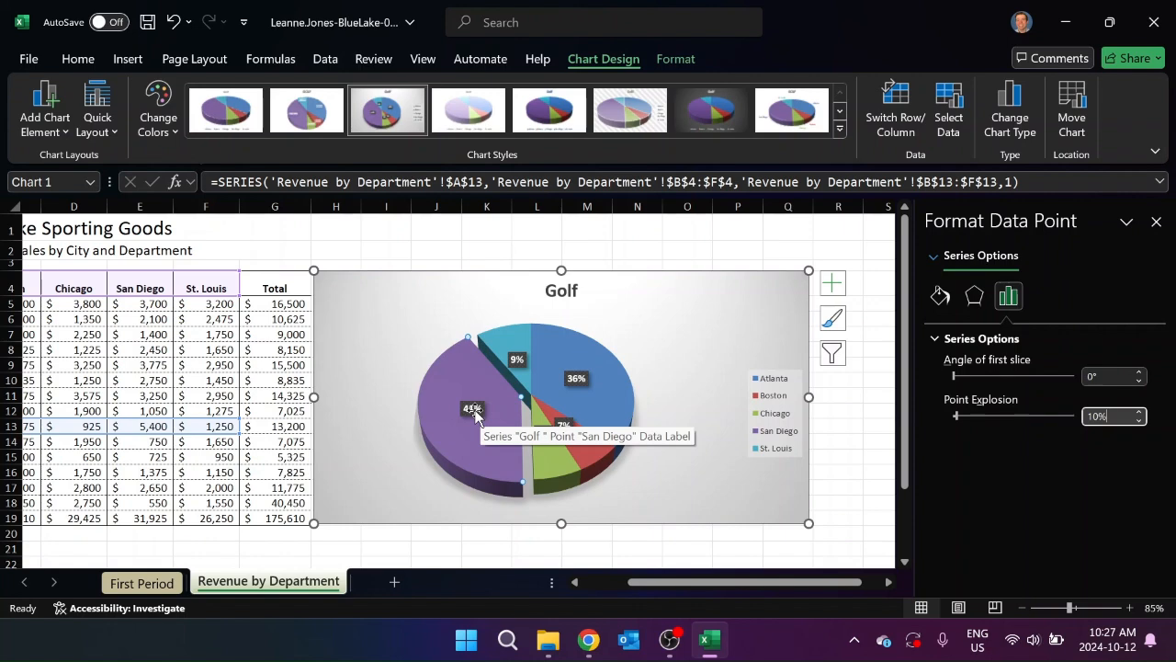
click(1167, 222)
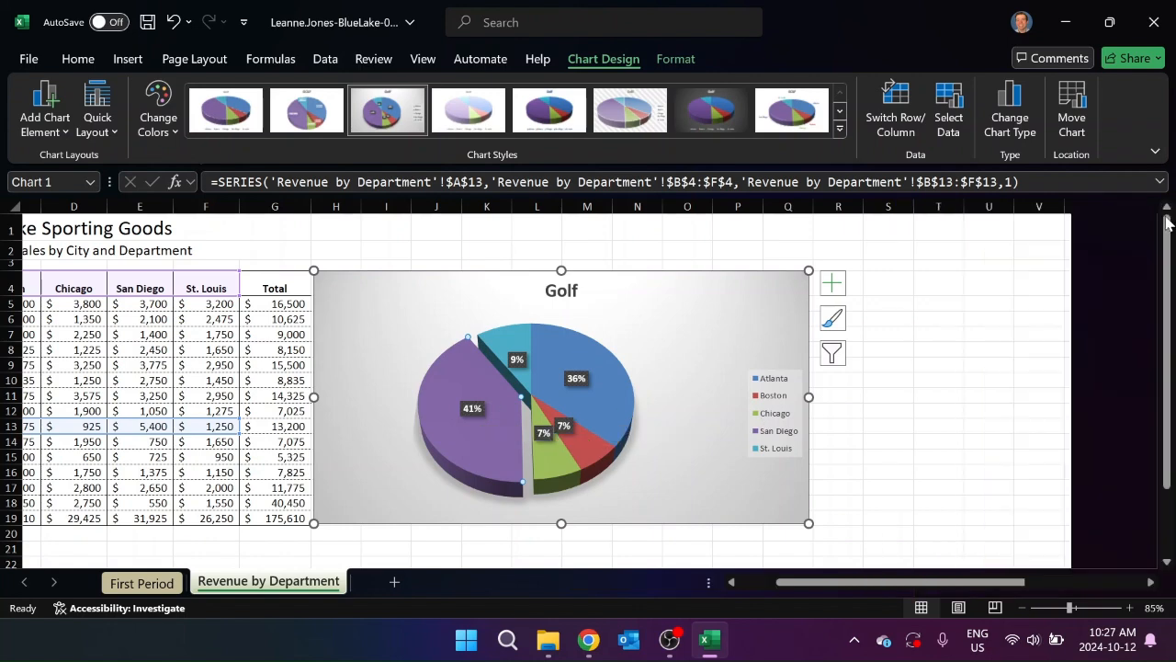
drag(953, 581, 873, 581)
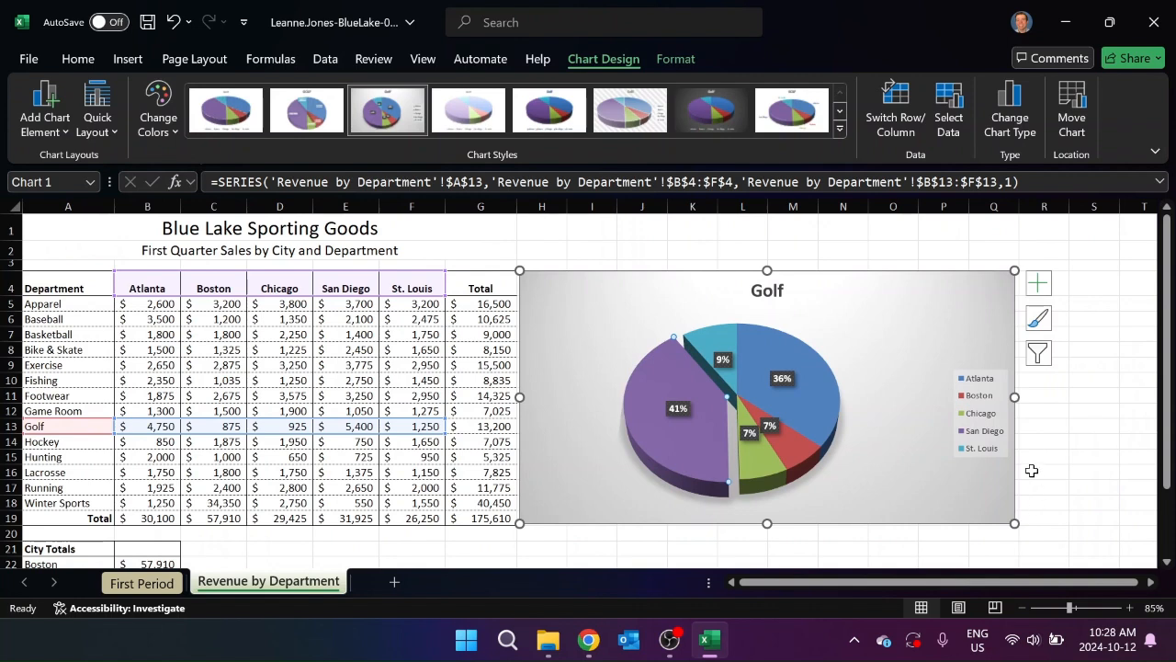
click(1032, 470)
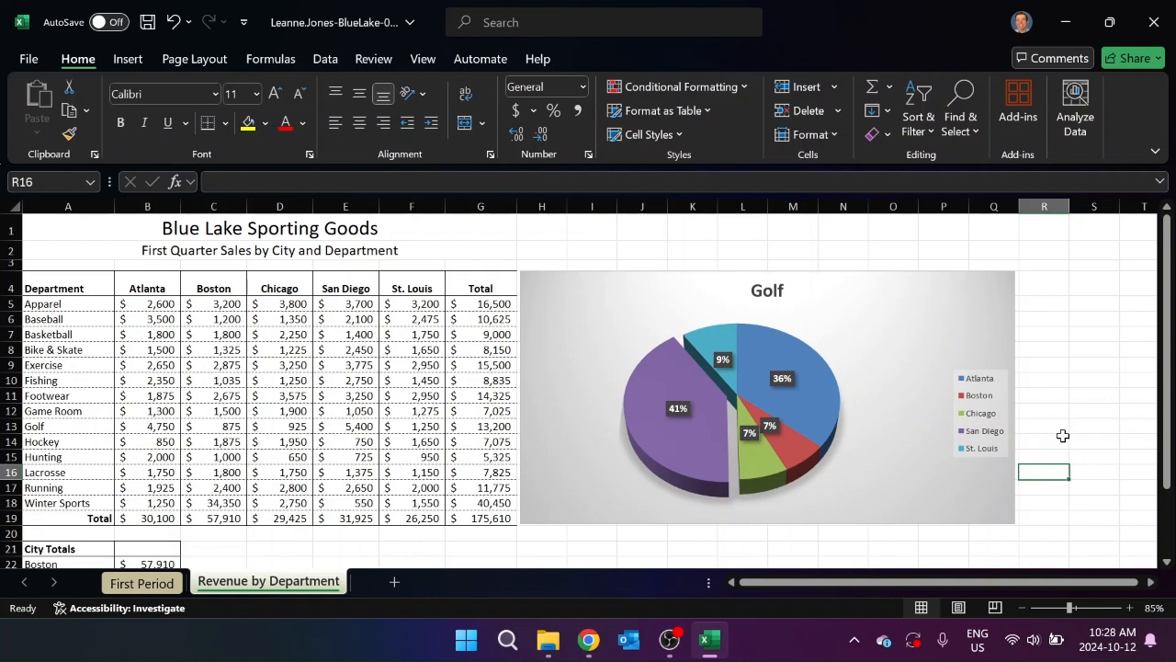
Open the detailed formatting options for the Golf pie chart's data labels, keeping the chart in view
drag(909, 585, 967, 581)
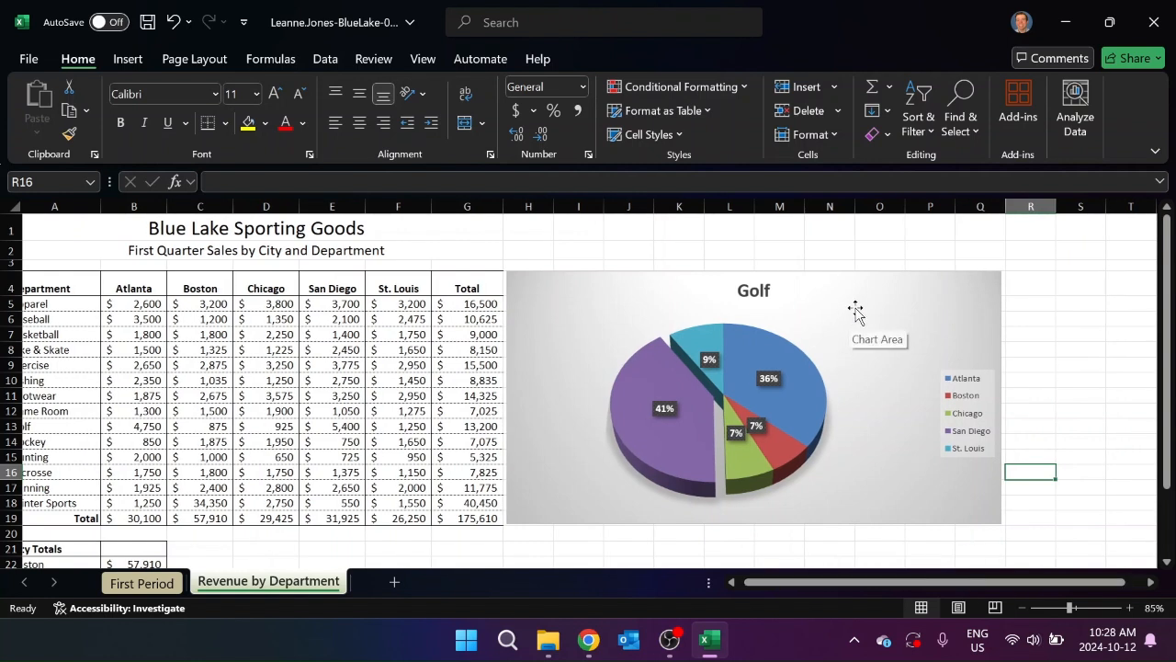
click(855, 311)
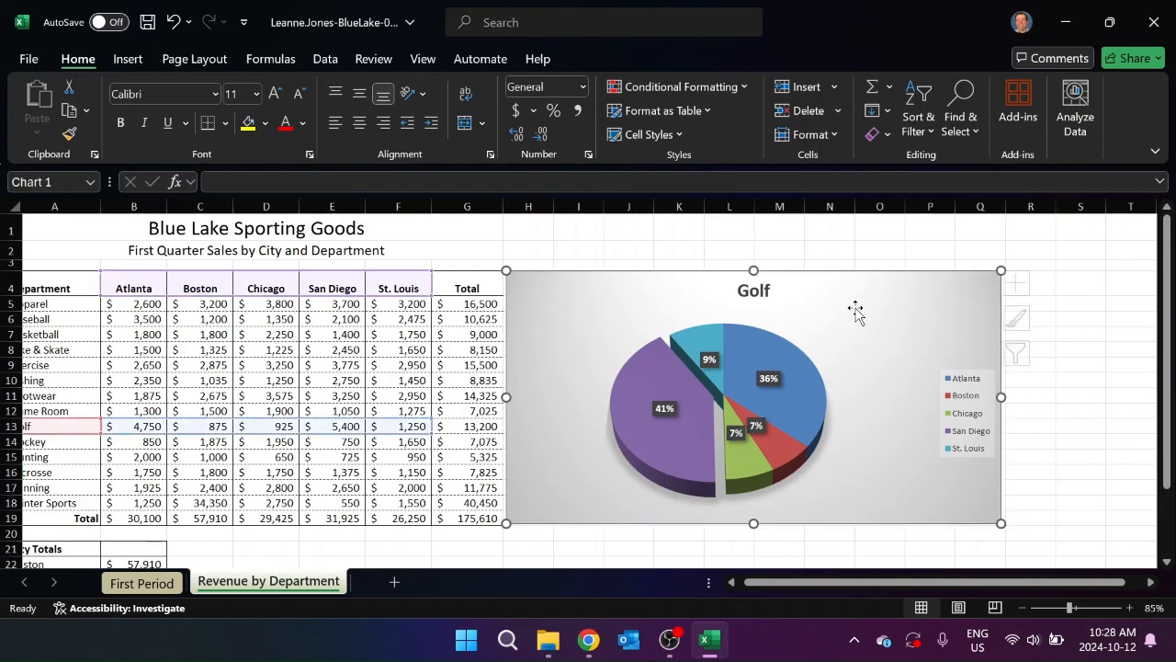
click(1025, 285)
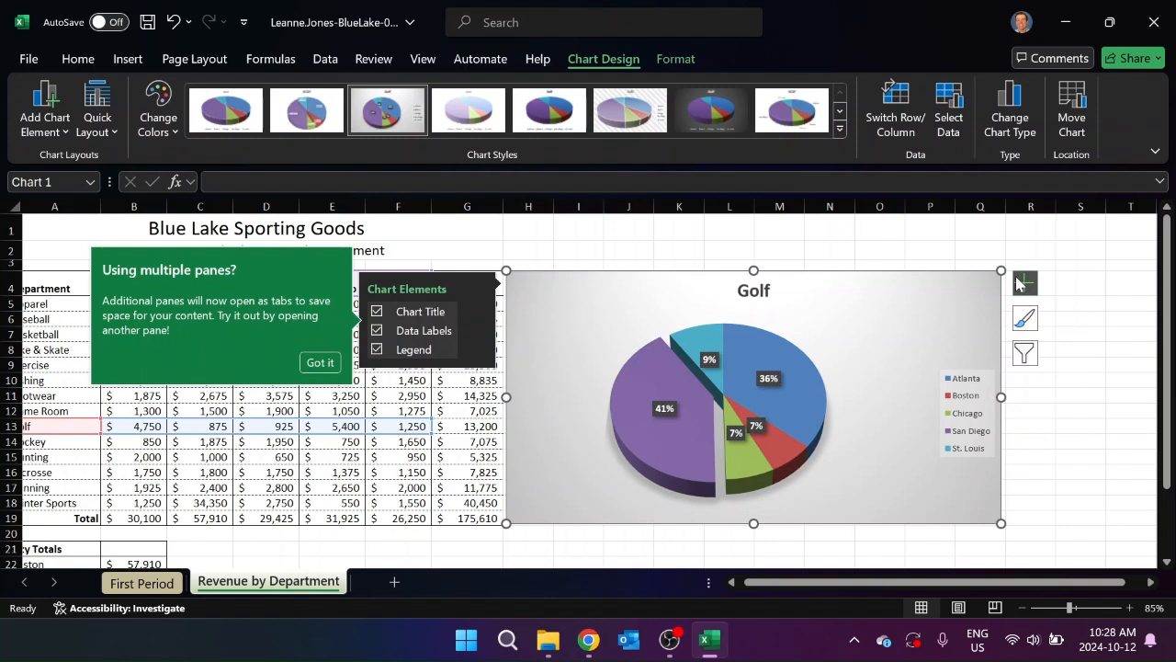
click(320, 362)
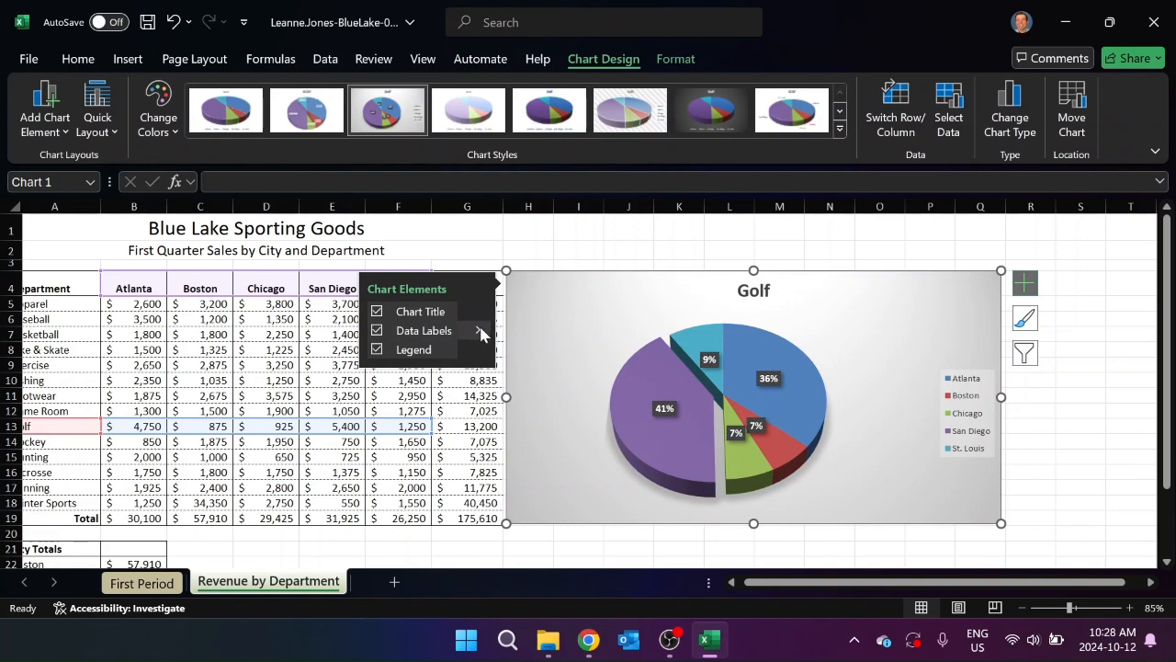
click(482, 331)
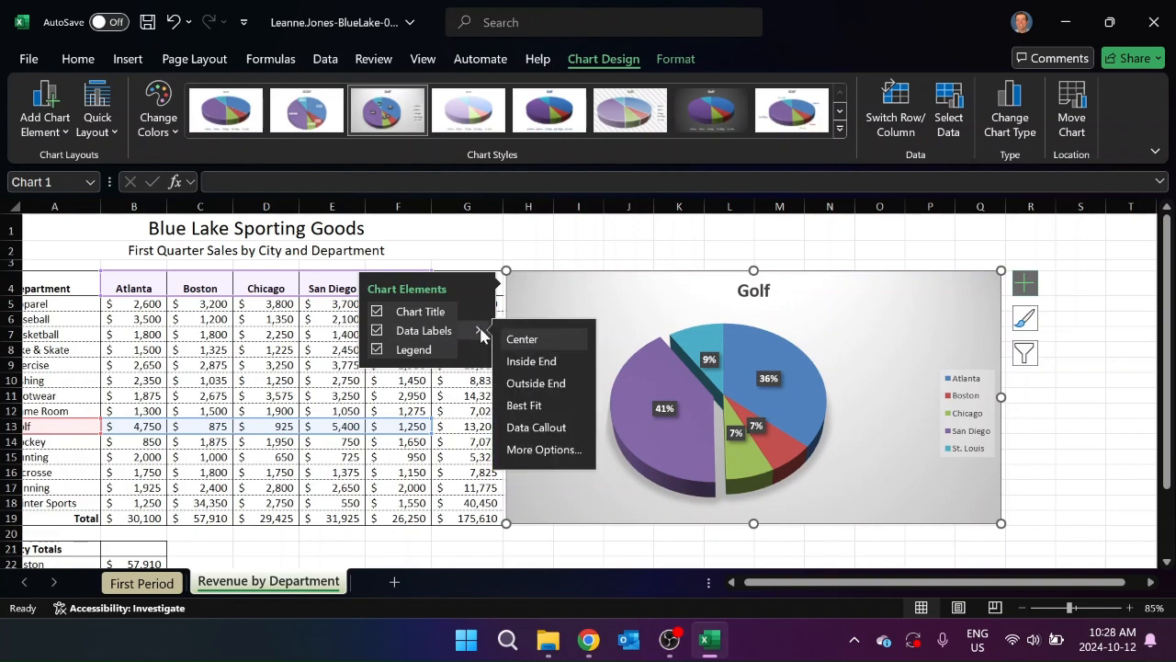
click(563, 449)
drag(713, 588, 755, 588)
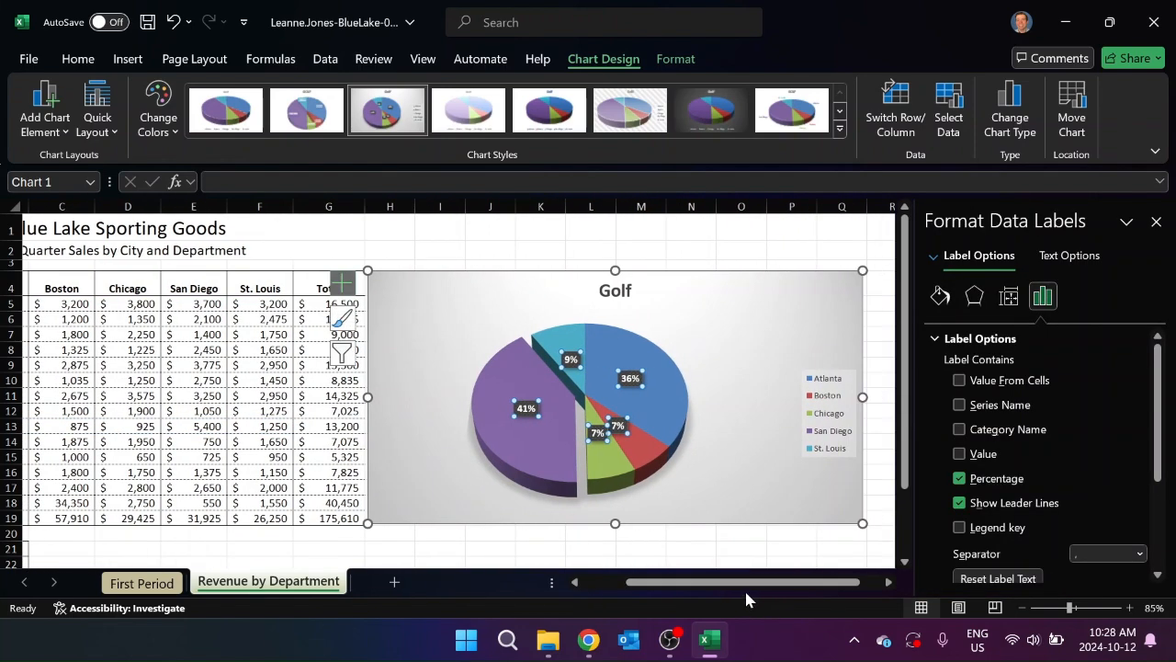
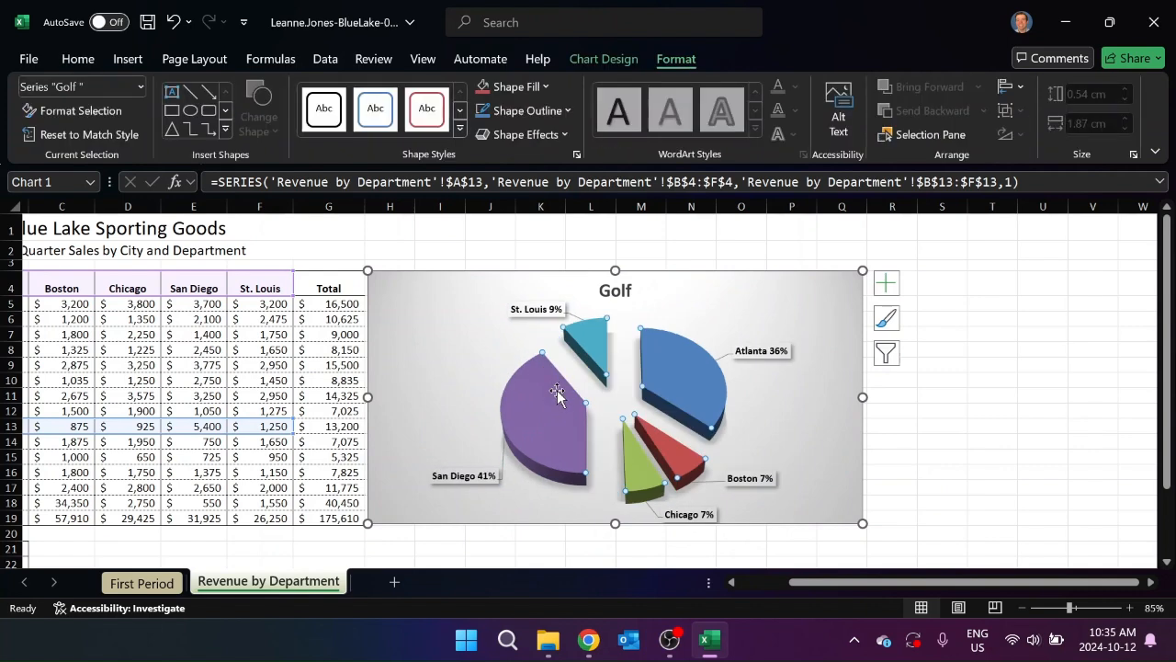
Insert a clustered bar chart from the city names and totals in A22:B26
click(927, 428)
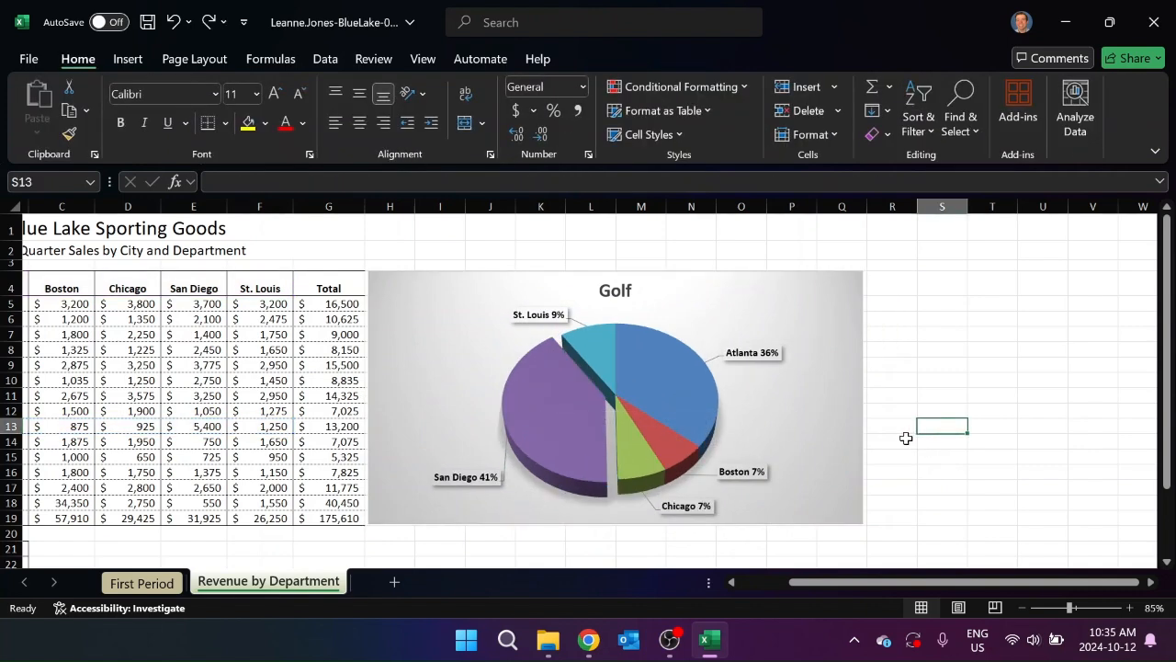
click(942, 393)
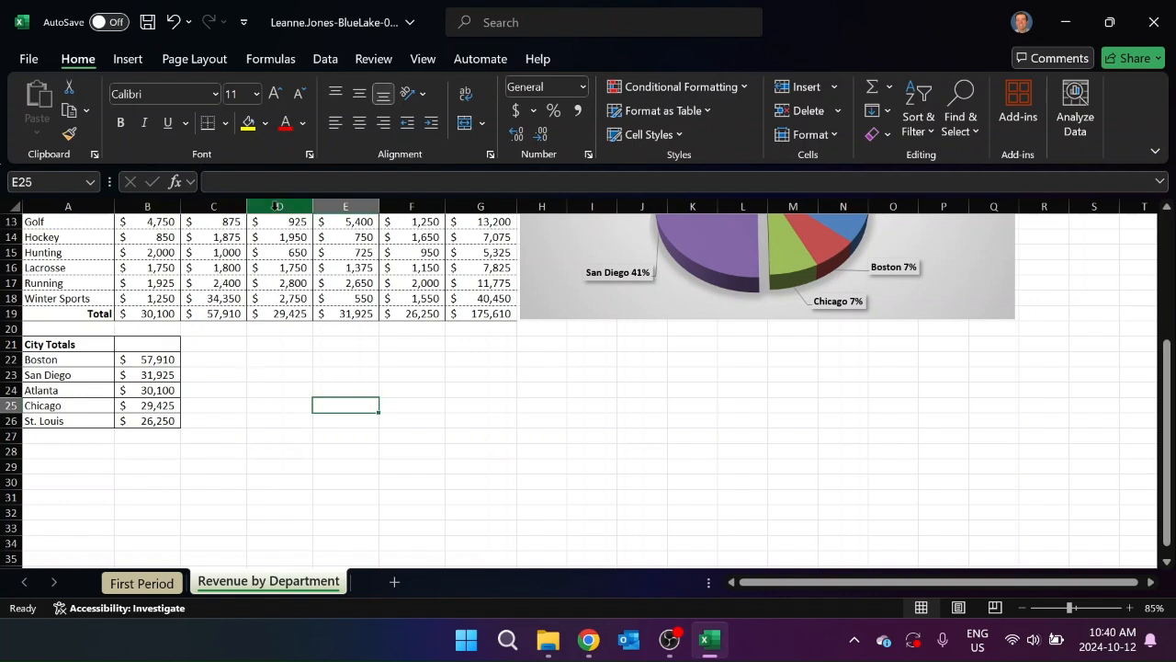
drag(53, 361, 147, 430)
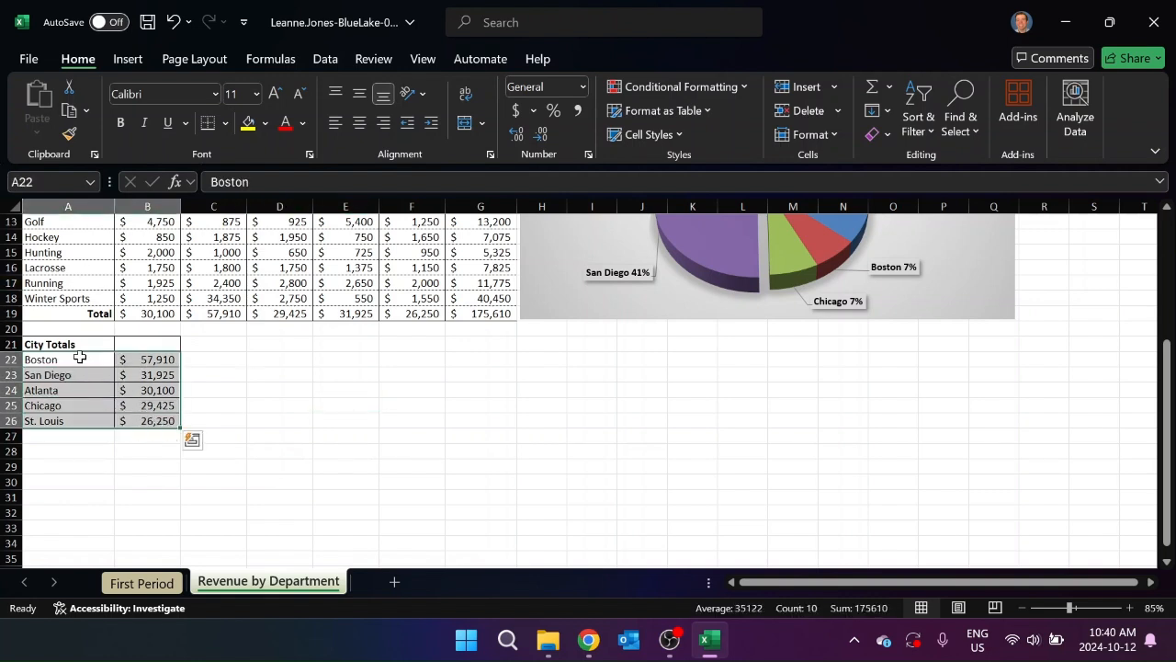
click(193, 444)
click(105, 478)
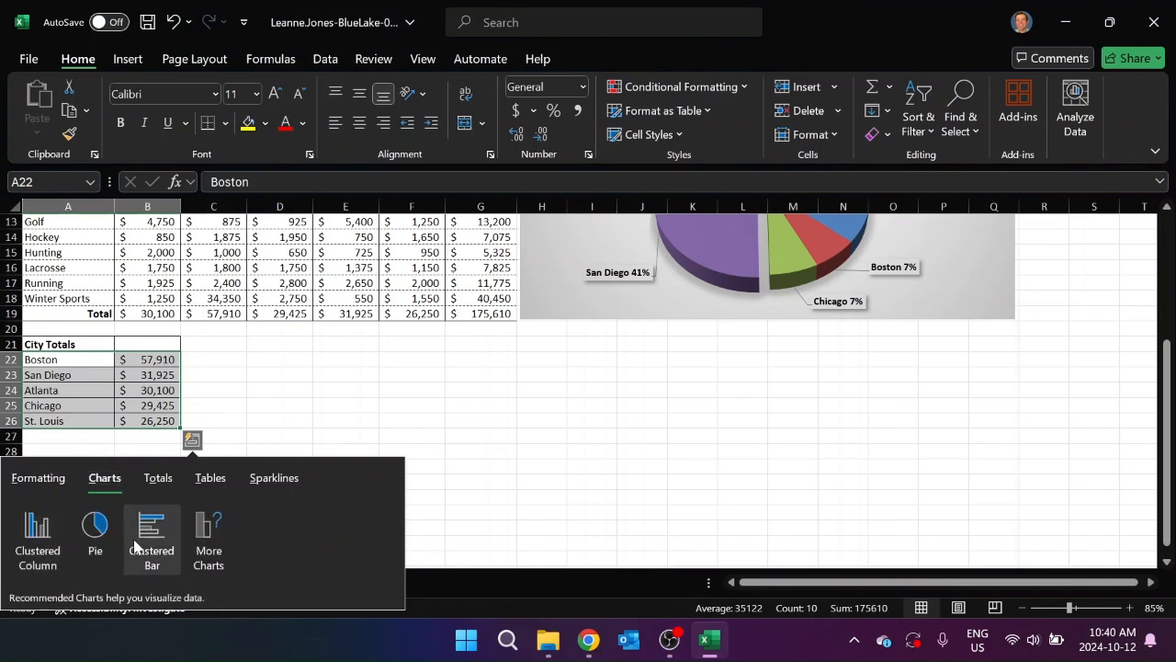
click(138, 549)
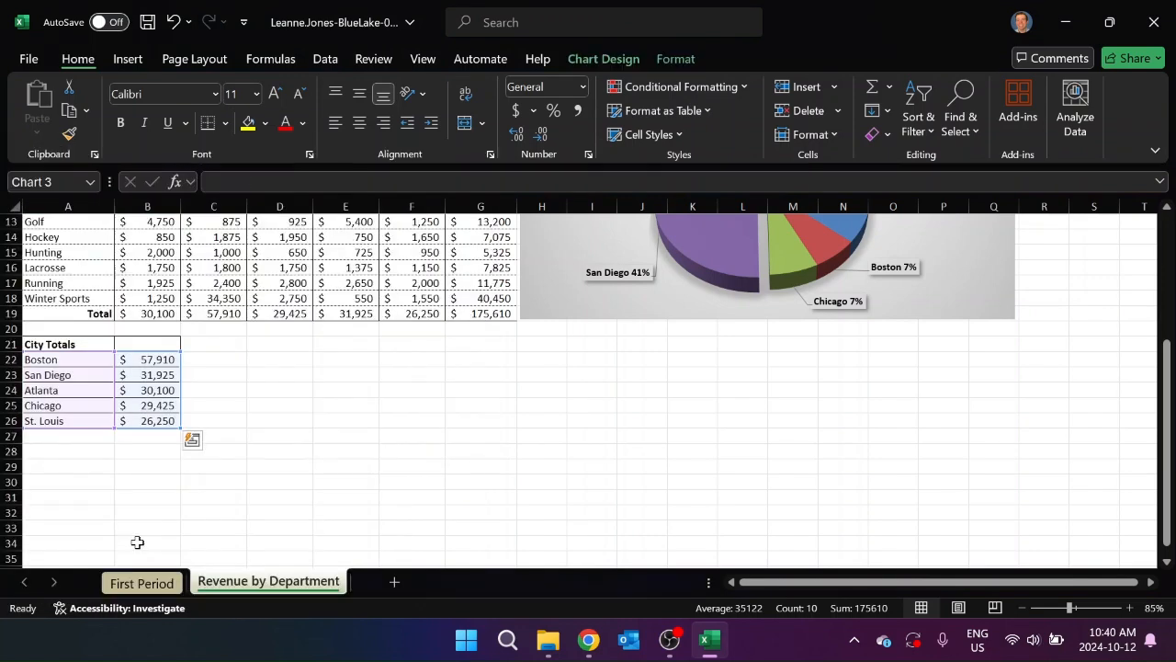
Place the bar chart beside the City Totals table with its upper-left corner at C21 and enlarge it to end at about L40
scroll(671, 292, down, 1)
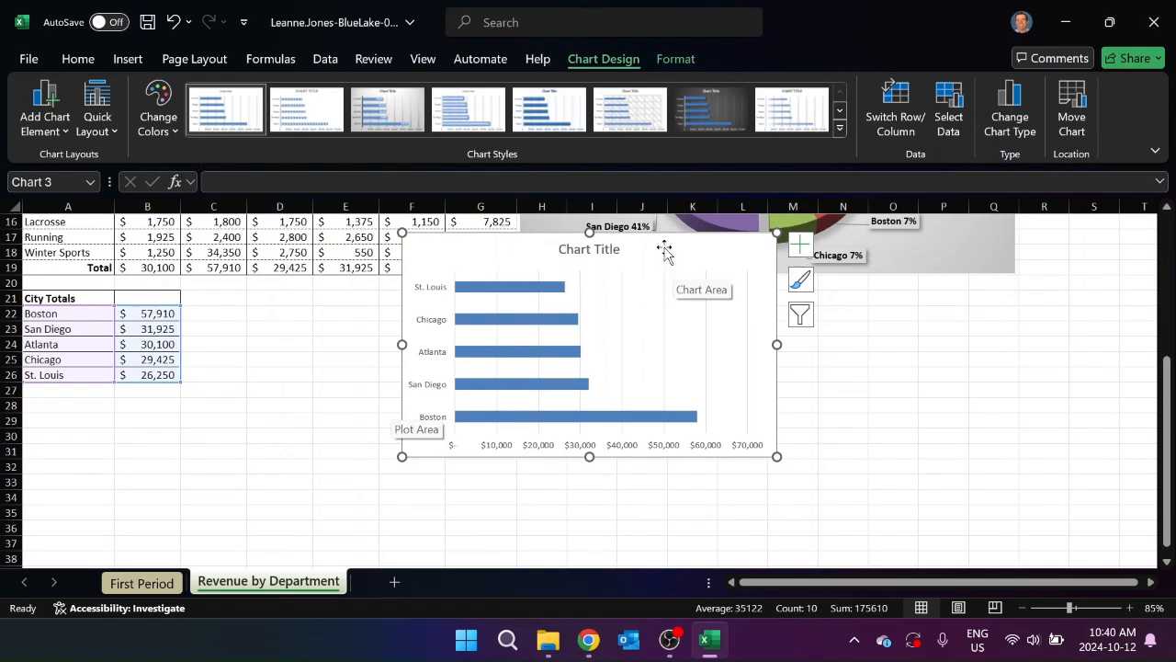
drag(665, 250, 445, 304)
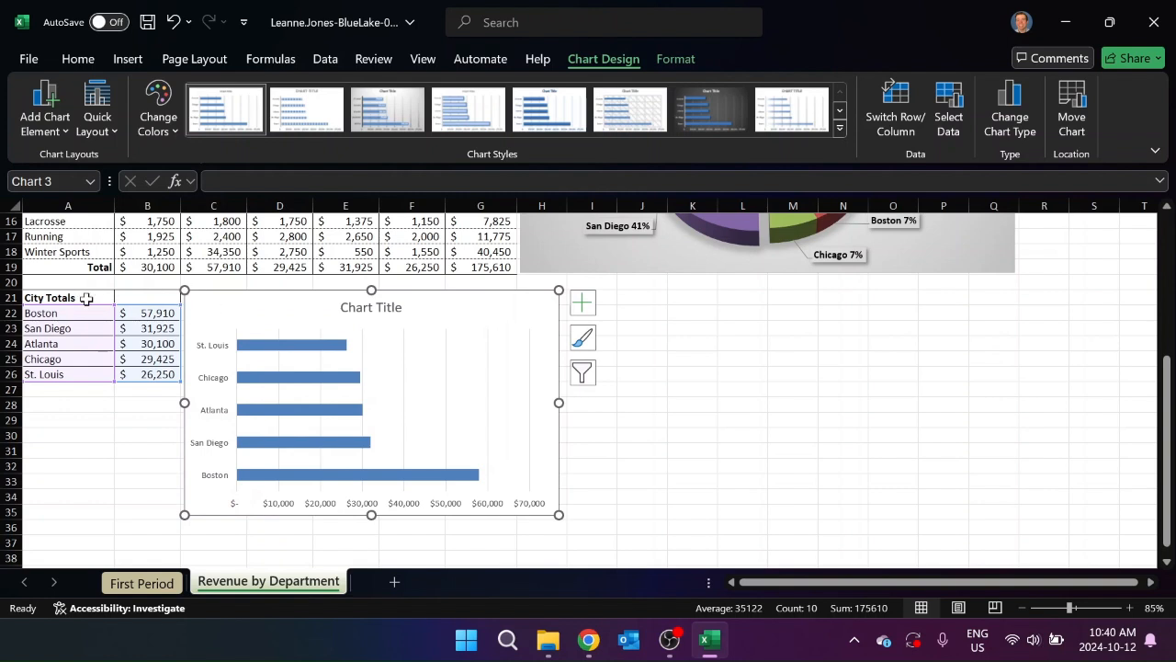
scroll(414, 342, down, 2)
scroll(469, 377, up, 1)
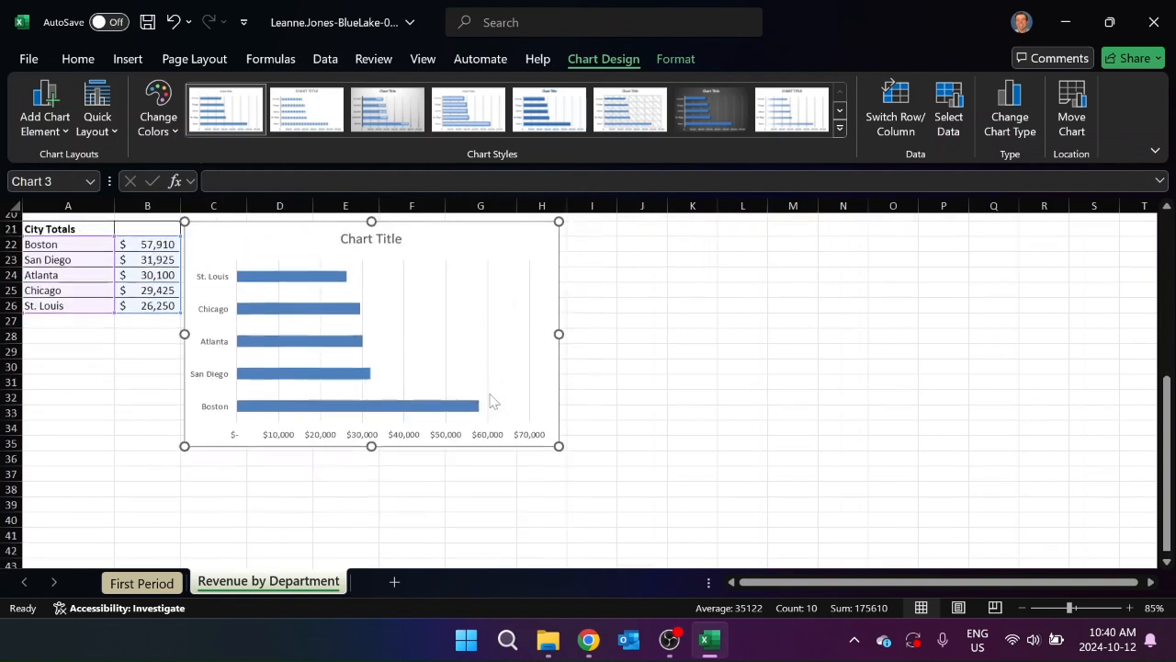
scroll(490, 401, up, 1)
drag(559, 469, 765, 550)
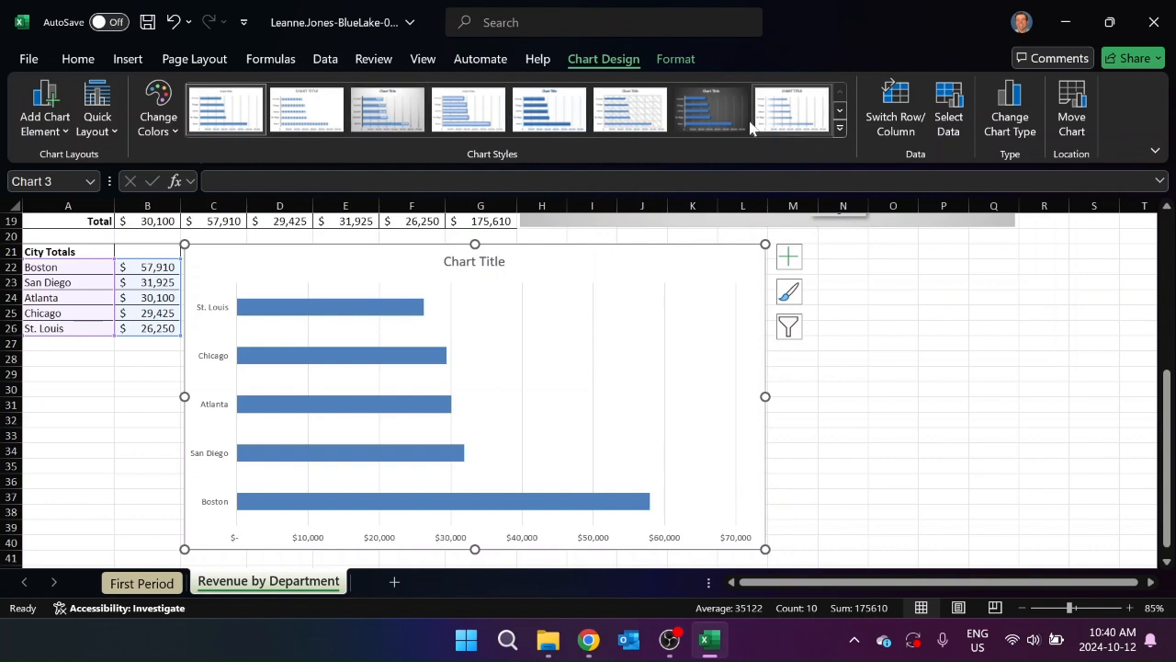
Apply chart Style 3 to the city totals bar chart and increase its data label font size to 16
click(840, 129)
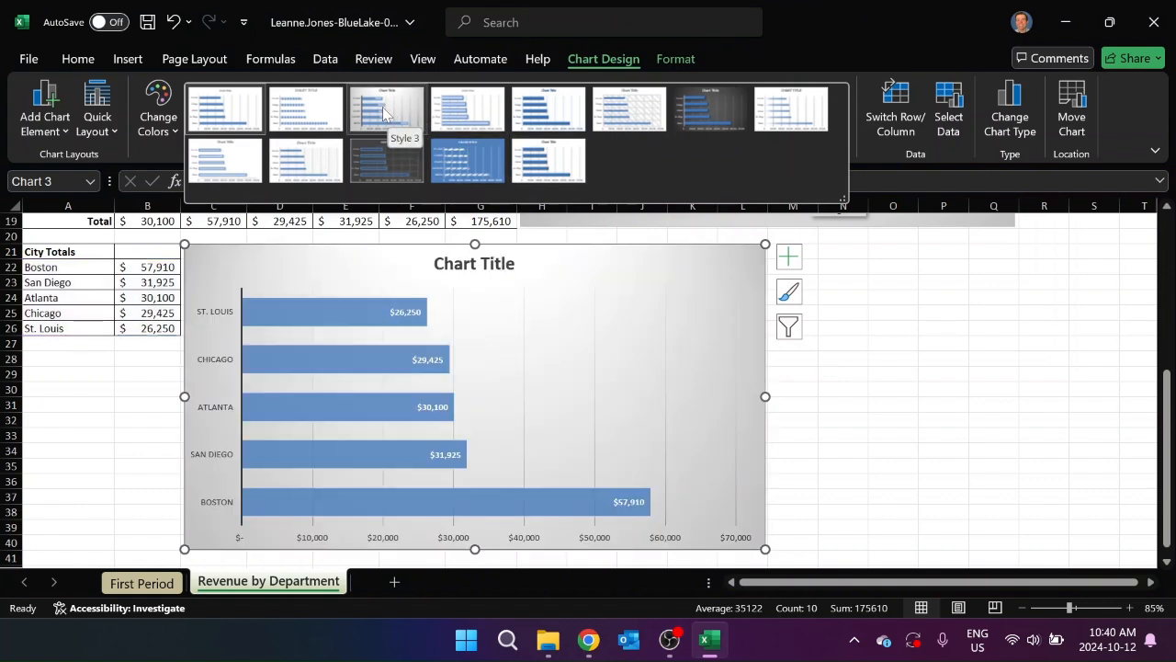
click(383, 113)
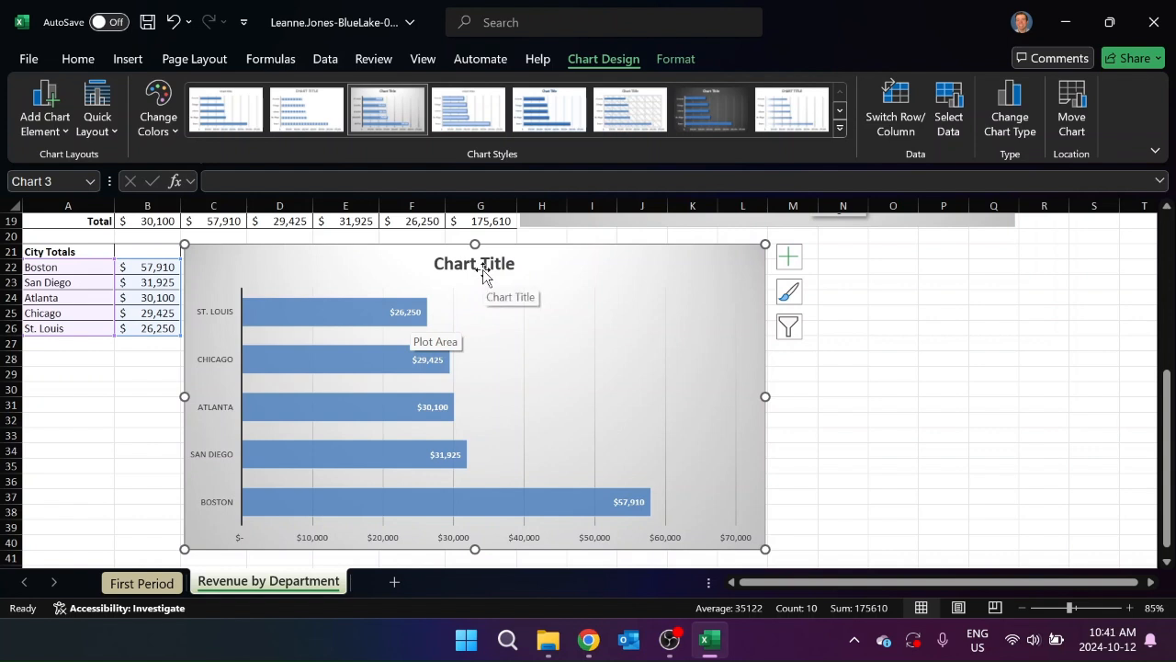
click(405, 313)
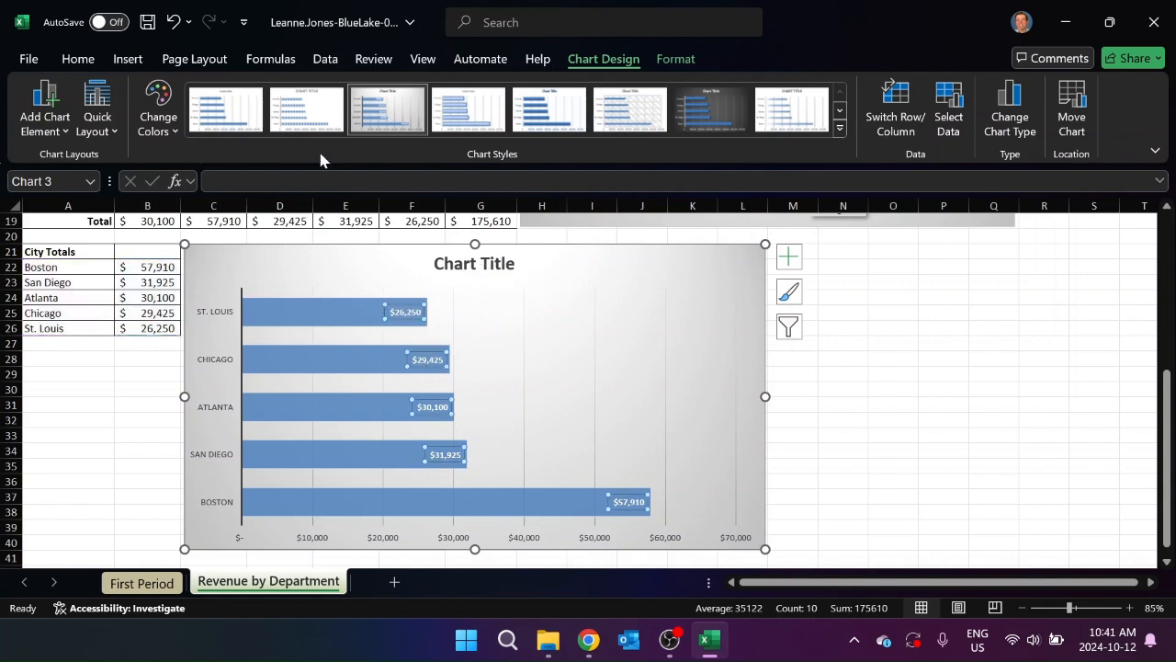
click(78, 58)
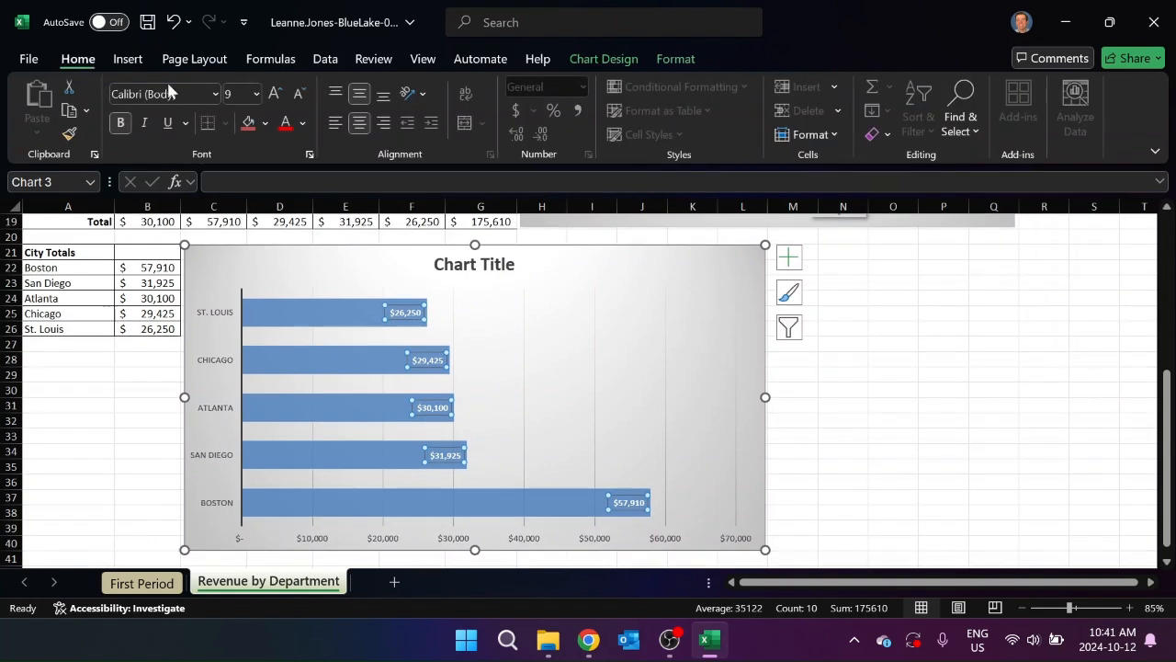
click(275, 97)
click(279, 105)
click(279, 105)
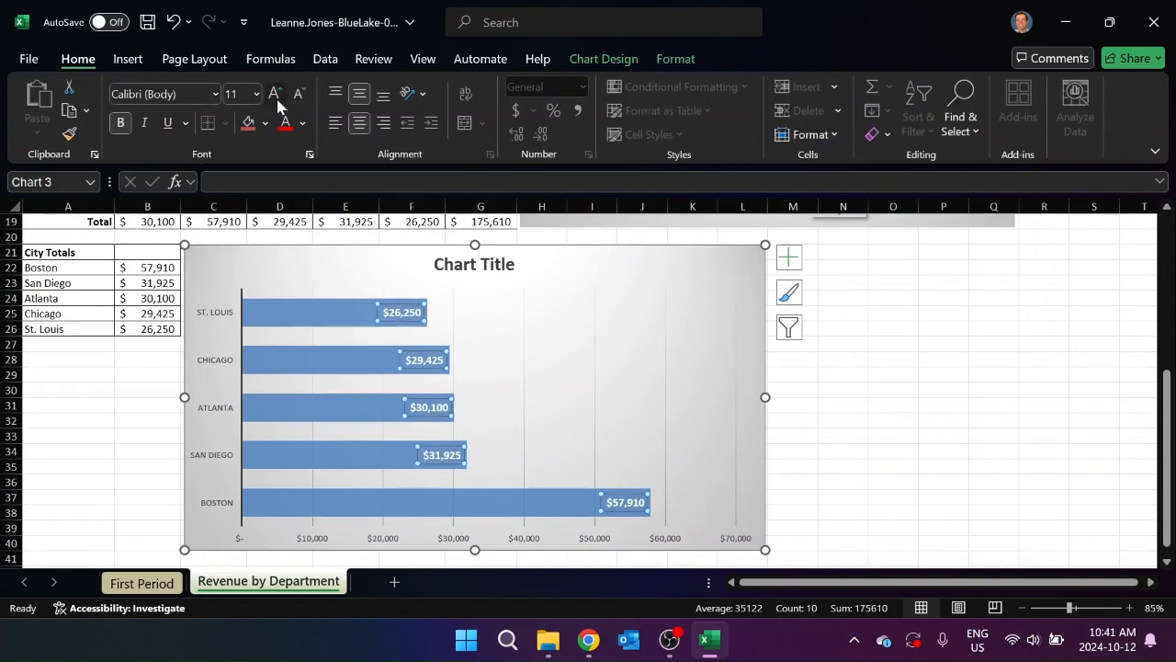
click(279, 104)
click(277, 99)
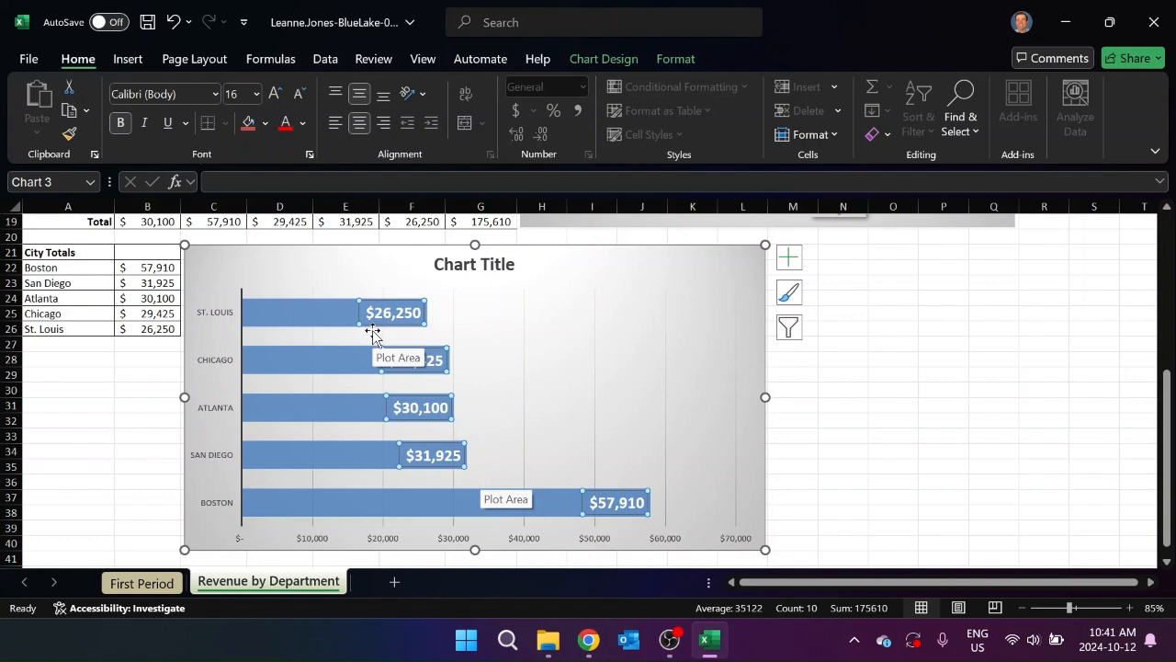
Replace the bar chart's placeholder title with "Total Sales by City" and dismiss the title formatting options
double_click(489, 264)
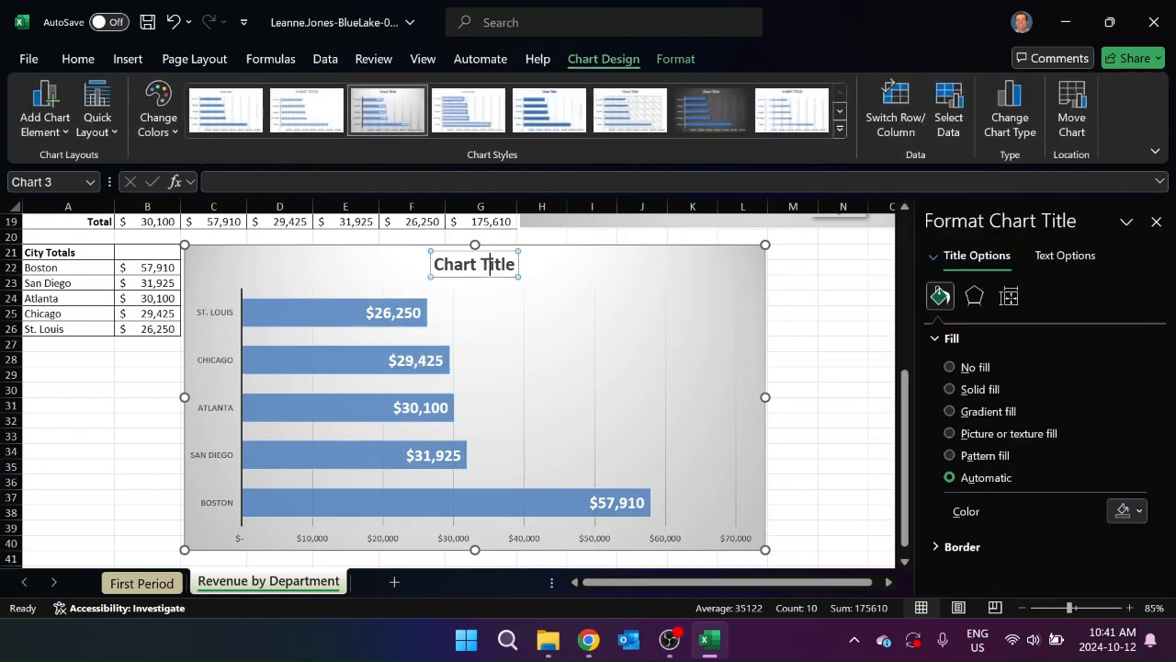
double_click(490, 263)
click(489, 264)
triple_click(489, 263)
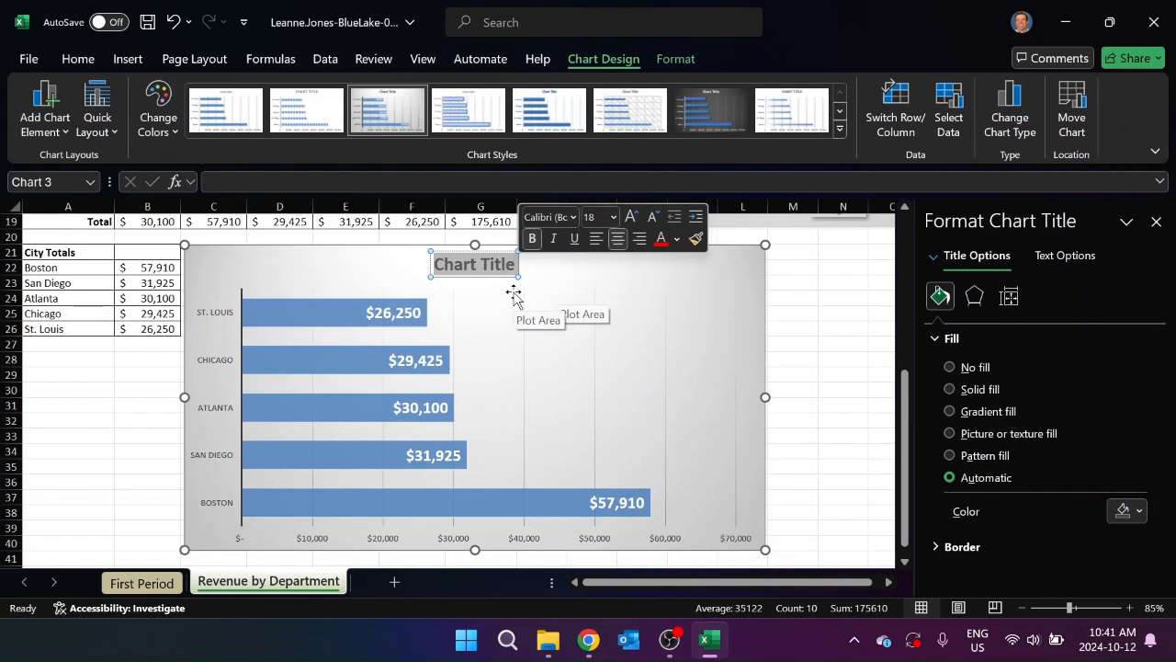
text(Total)
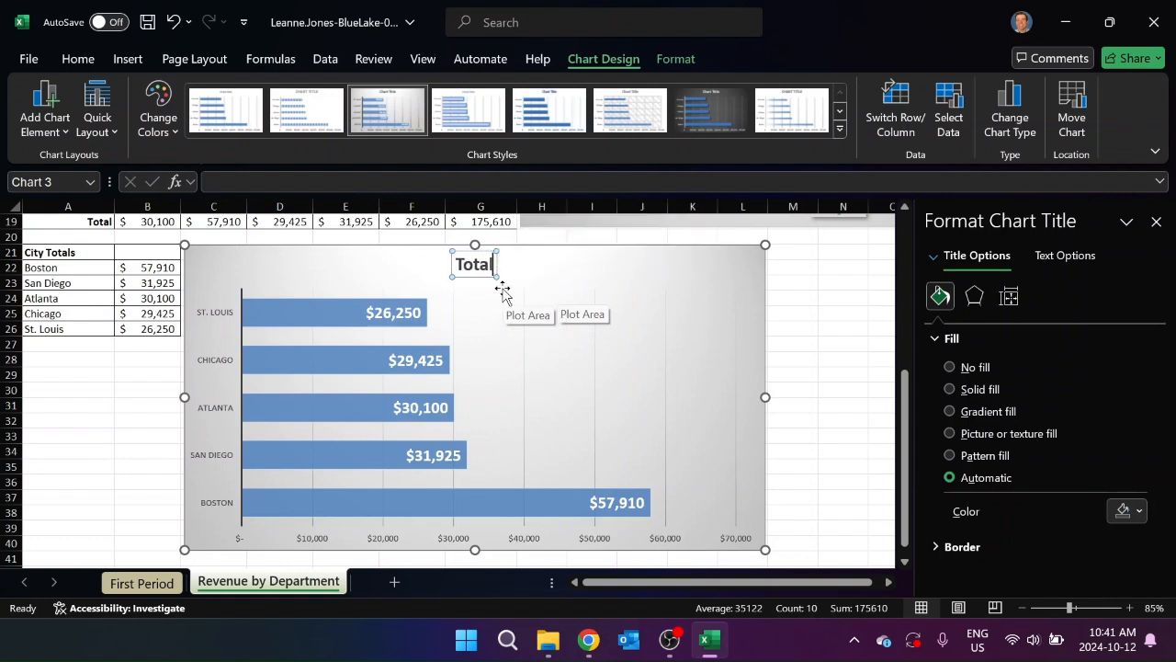
text( Sales)
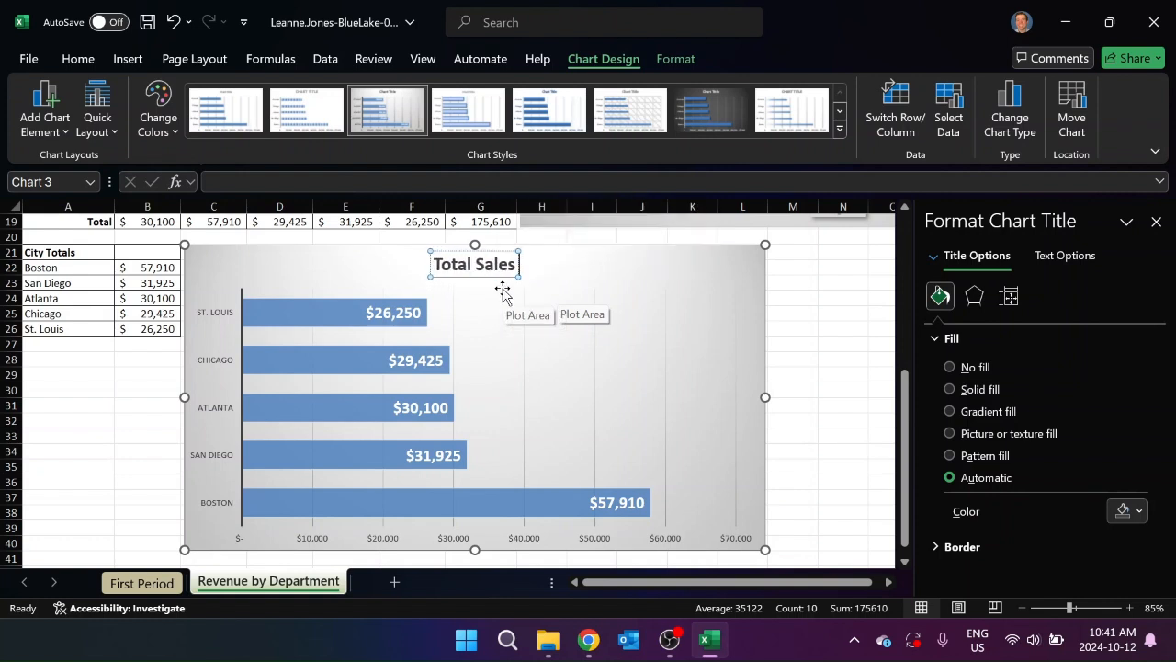
text( by City)
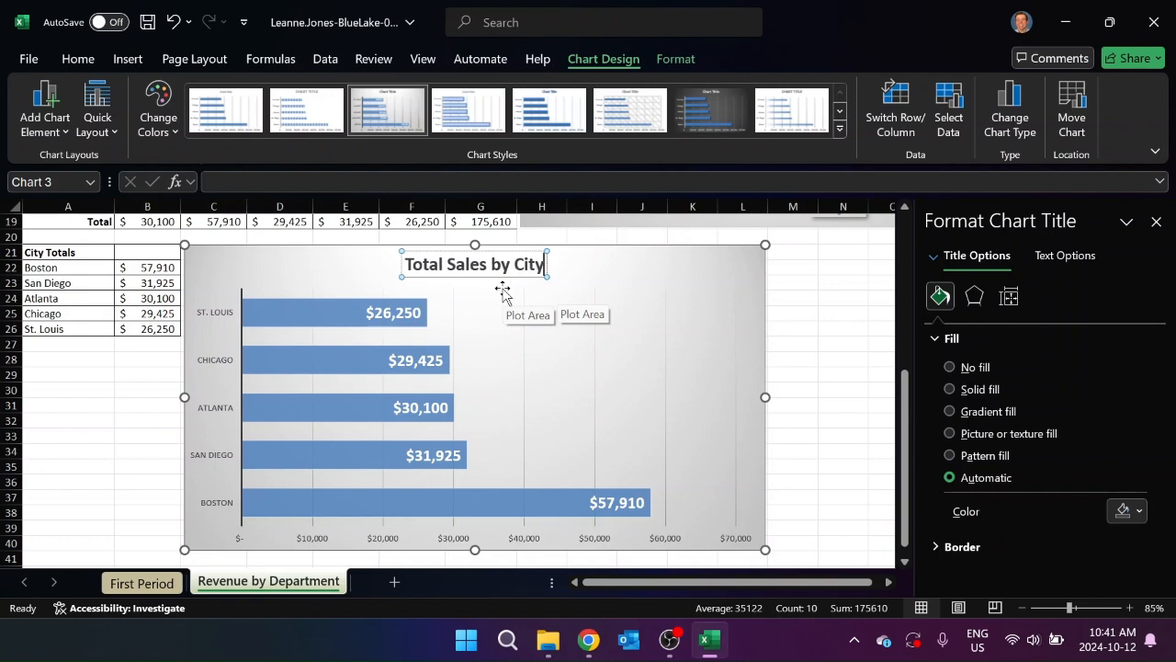
click(1156, 222)
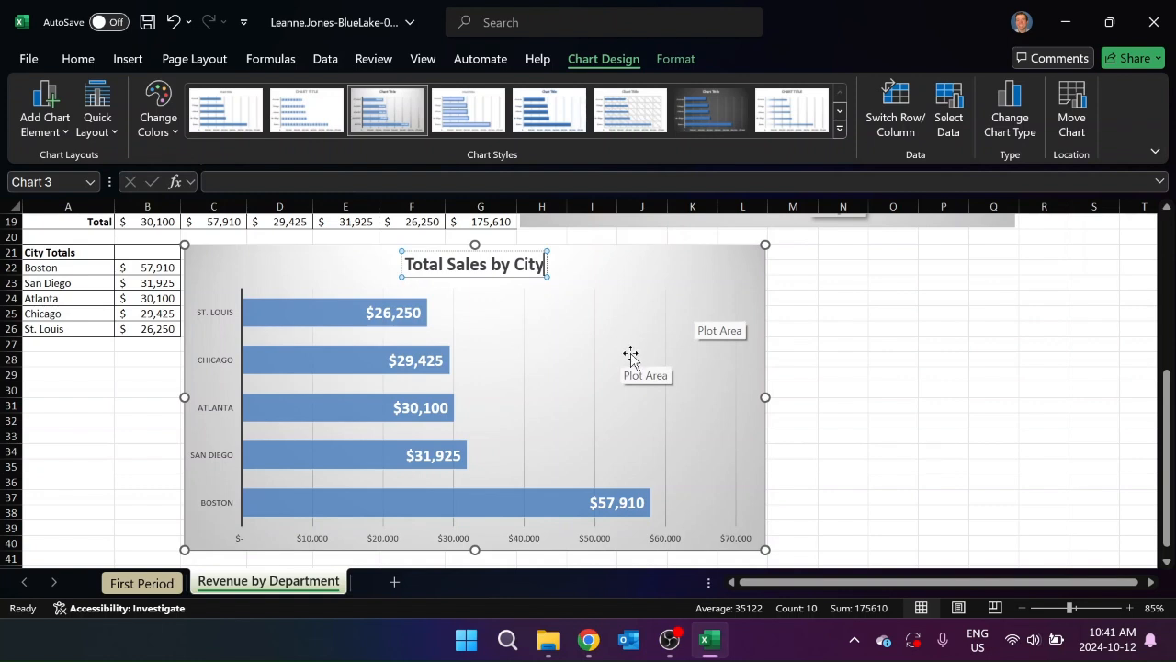
Remove the primary horizontal axis from the Total Sales by City chart, keeping the primary vertical axis
click(756, 279)
click(800, 265)
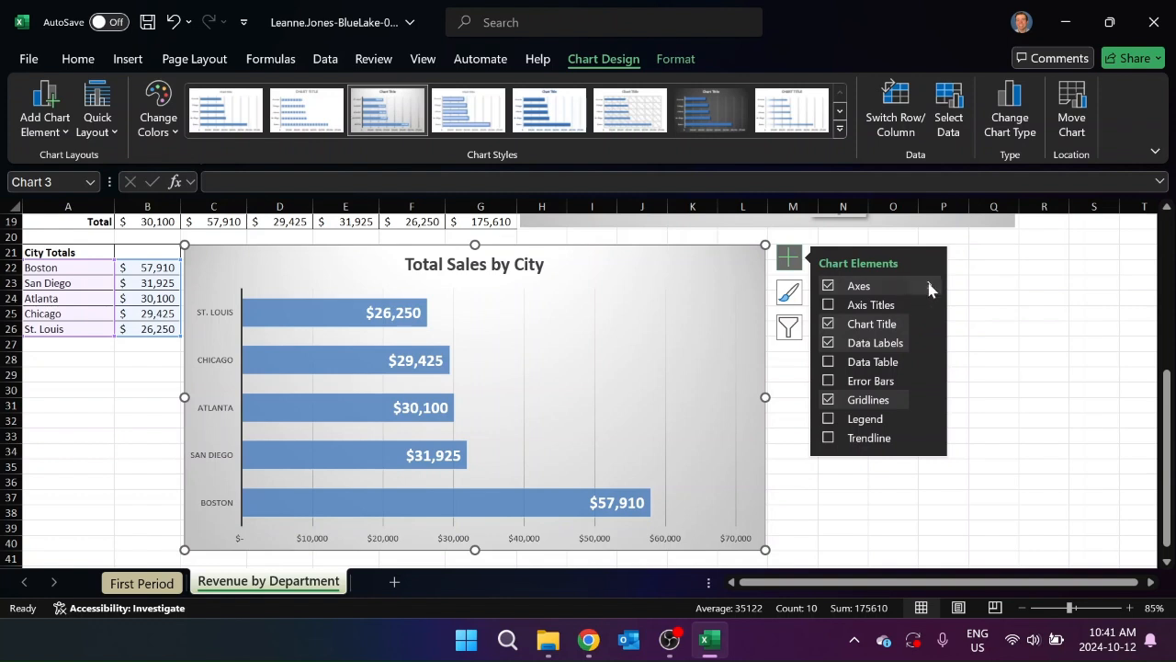
click(931, 285)
click(695, 540)
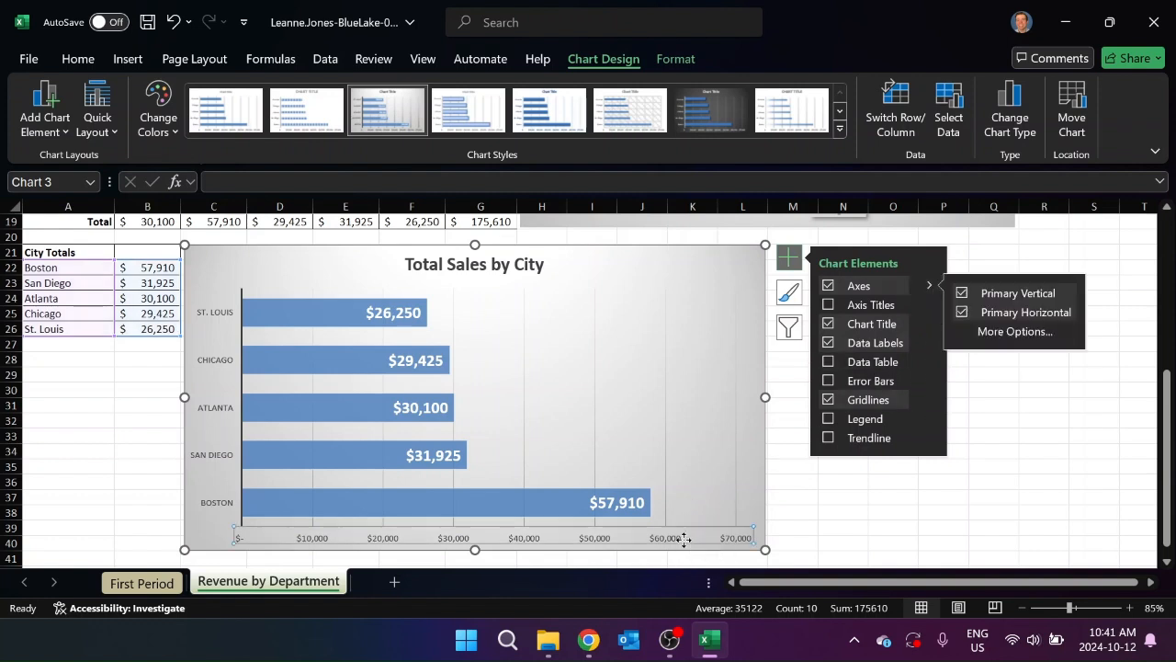
key(Delete)
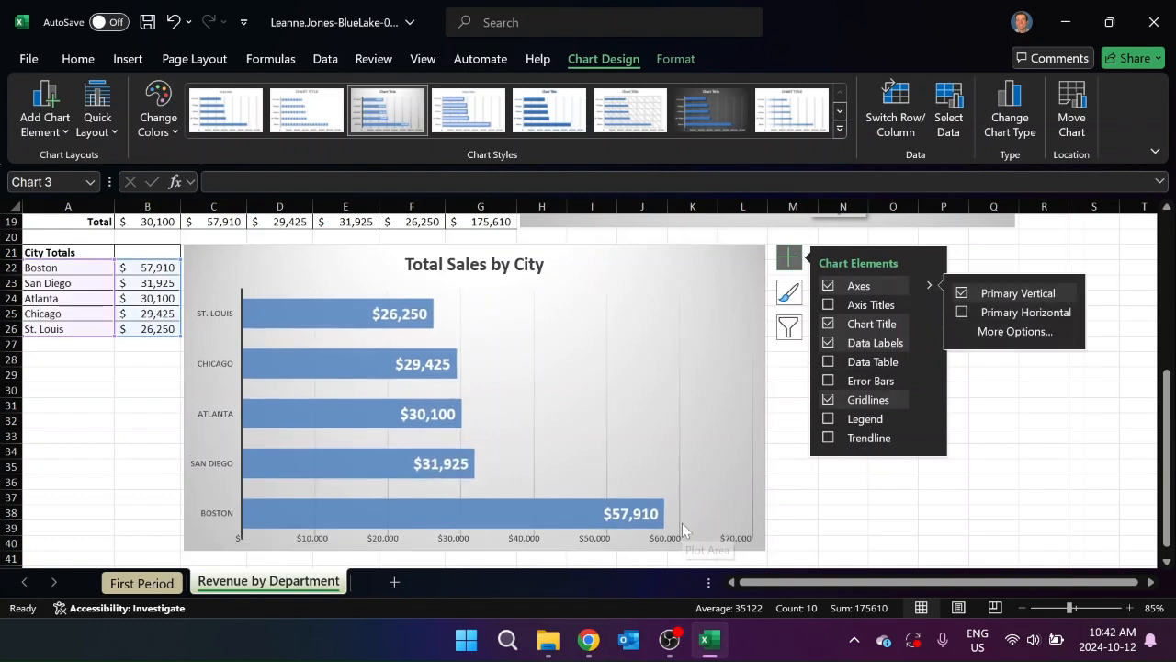
click(963, 313)
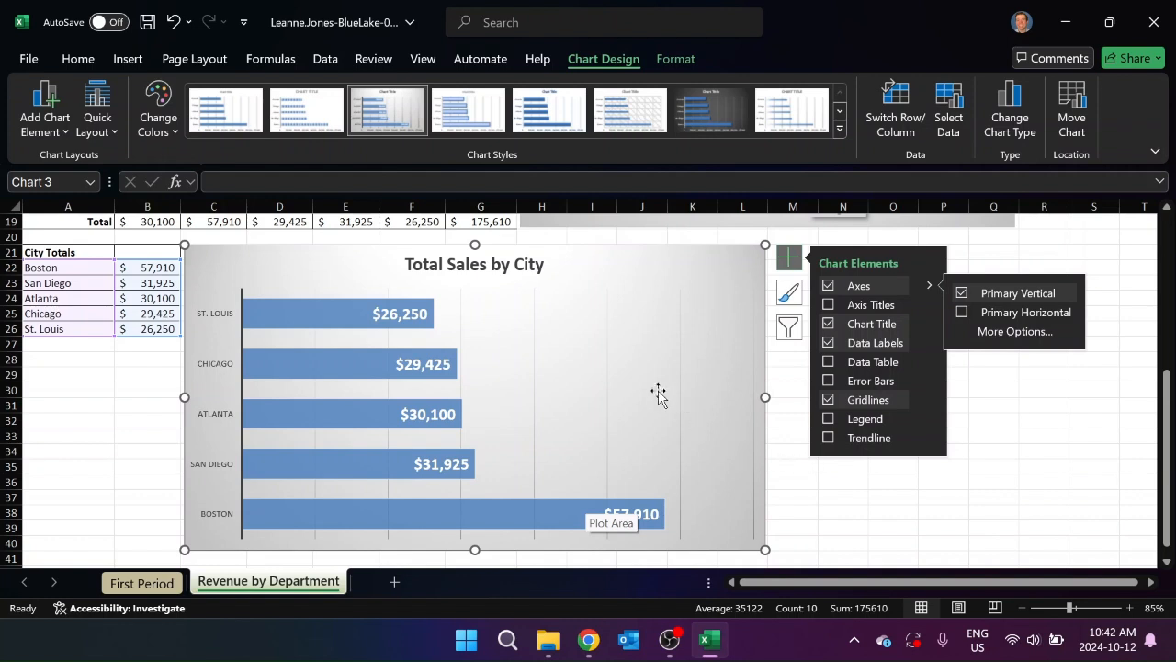
click(737, 298)
drag(726, 259, 729, 263)
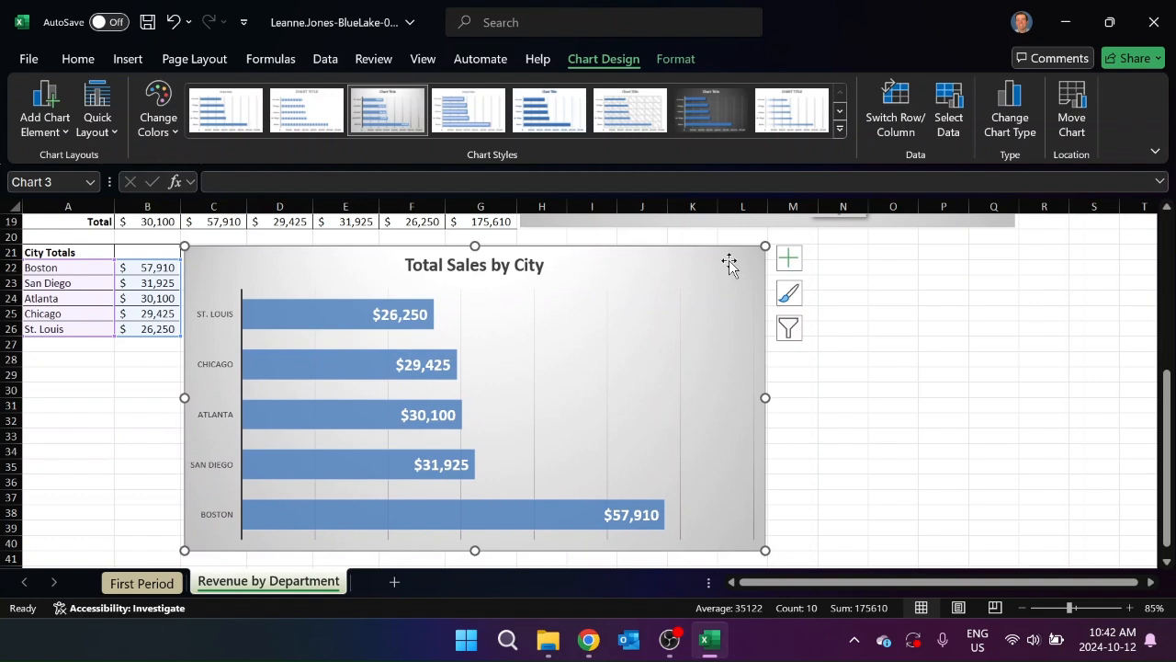
Apply the first outer shadow preset, cast down and to the right, to the vertical category axis of the Total Sales by City chart
click(674, 59)
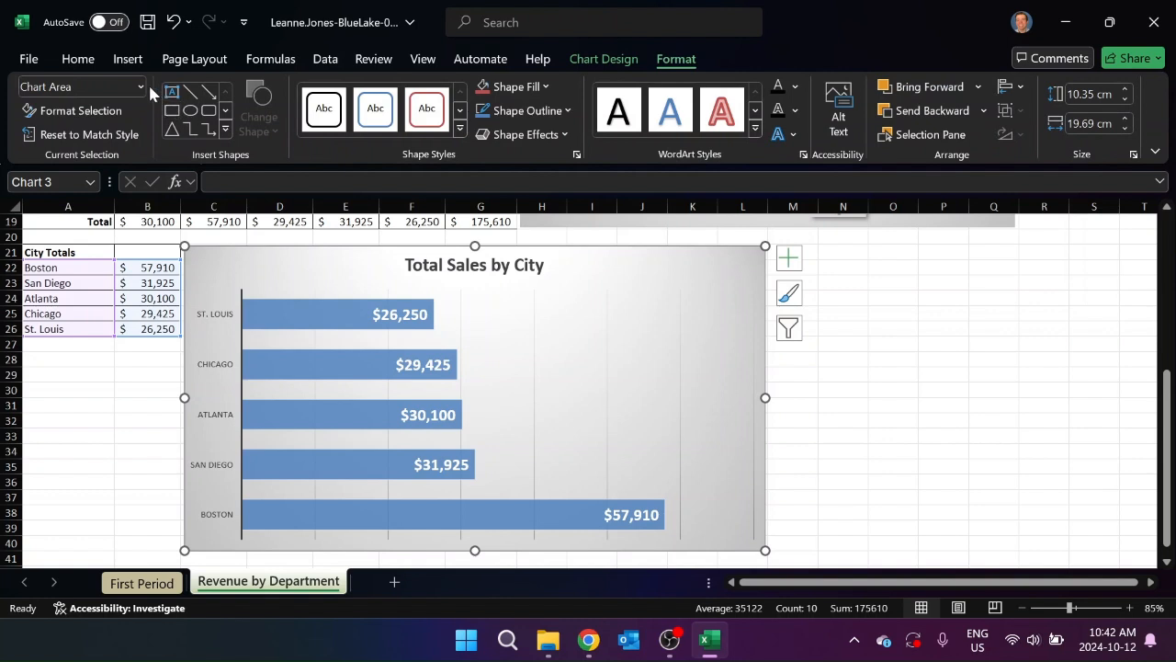
click(142, 86)
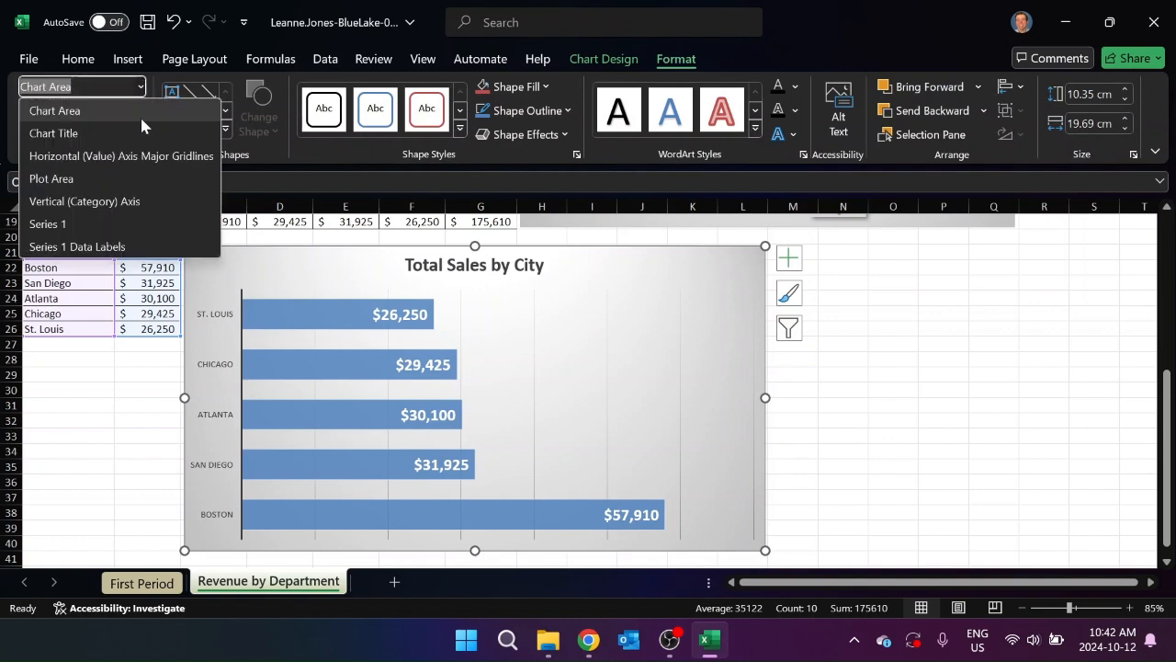
click(134, 201)
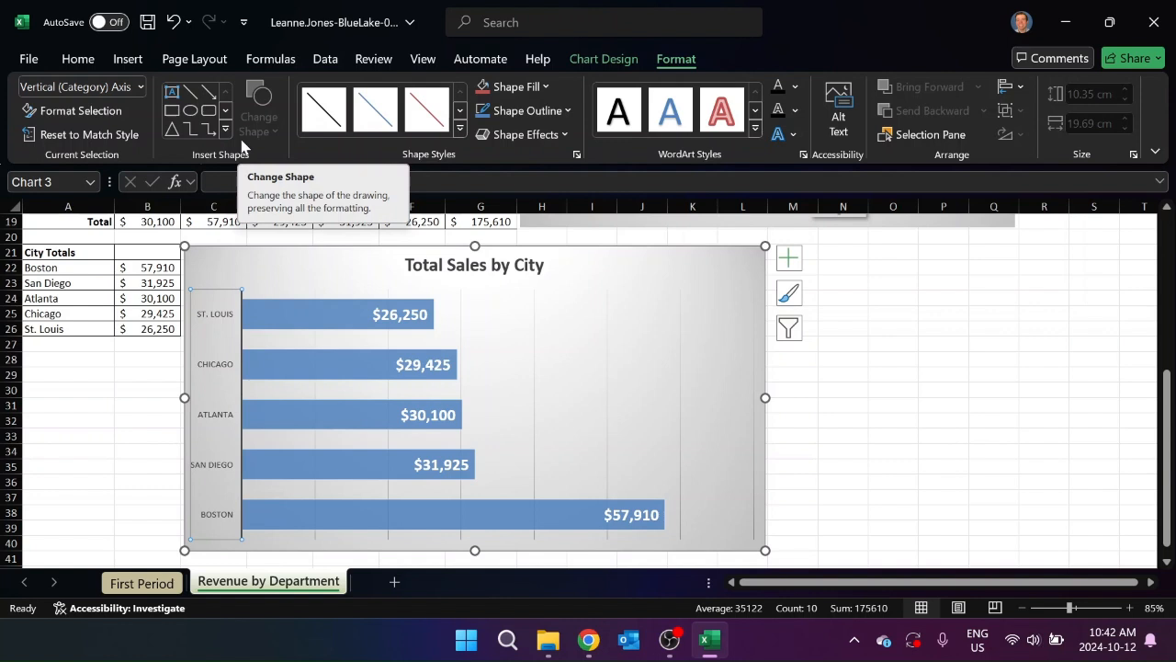
click(565, 136)
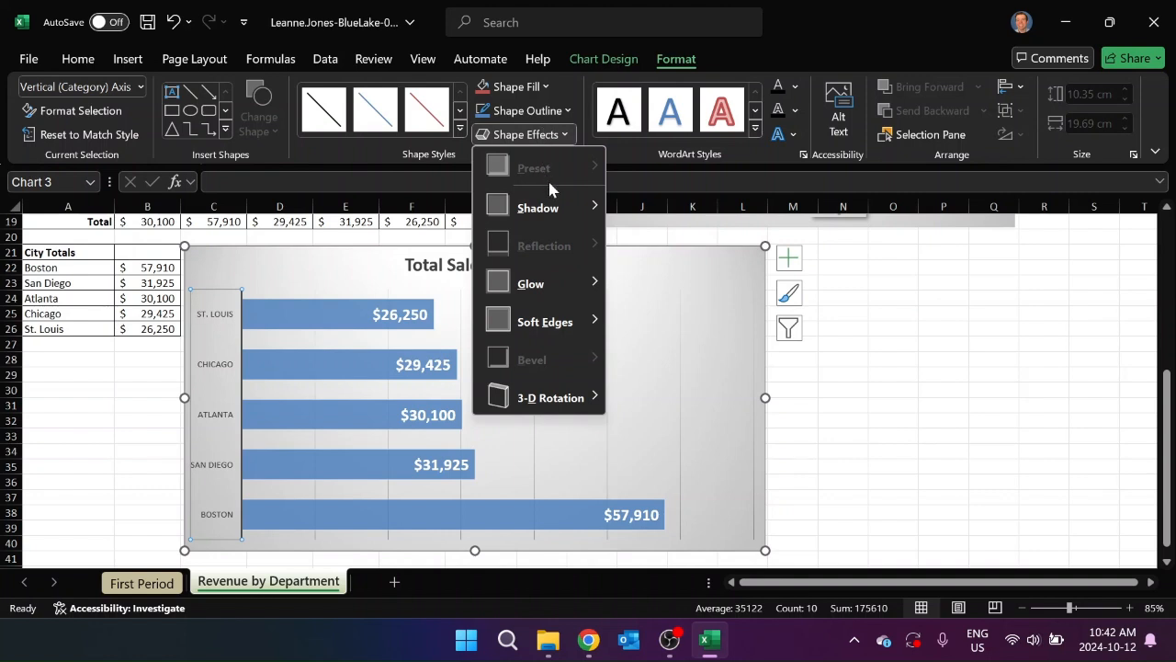
mouse_move(576, 211)
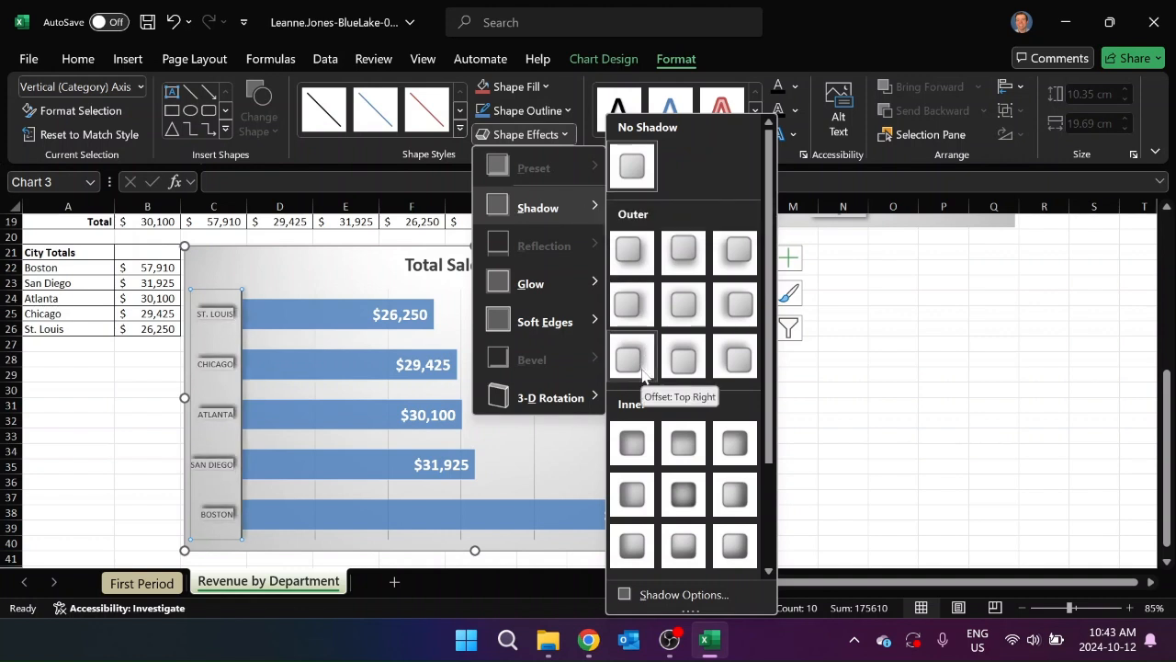
click(644, 262)
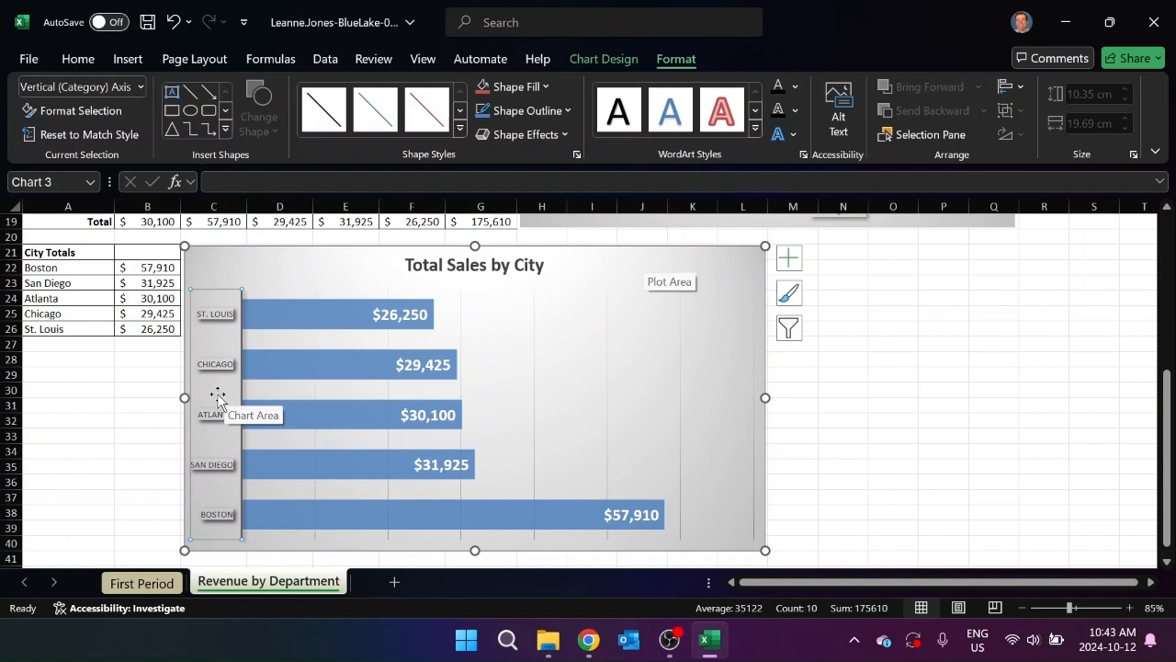
click(843, 267)
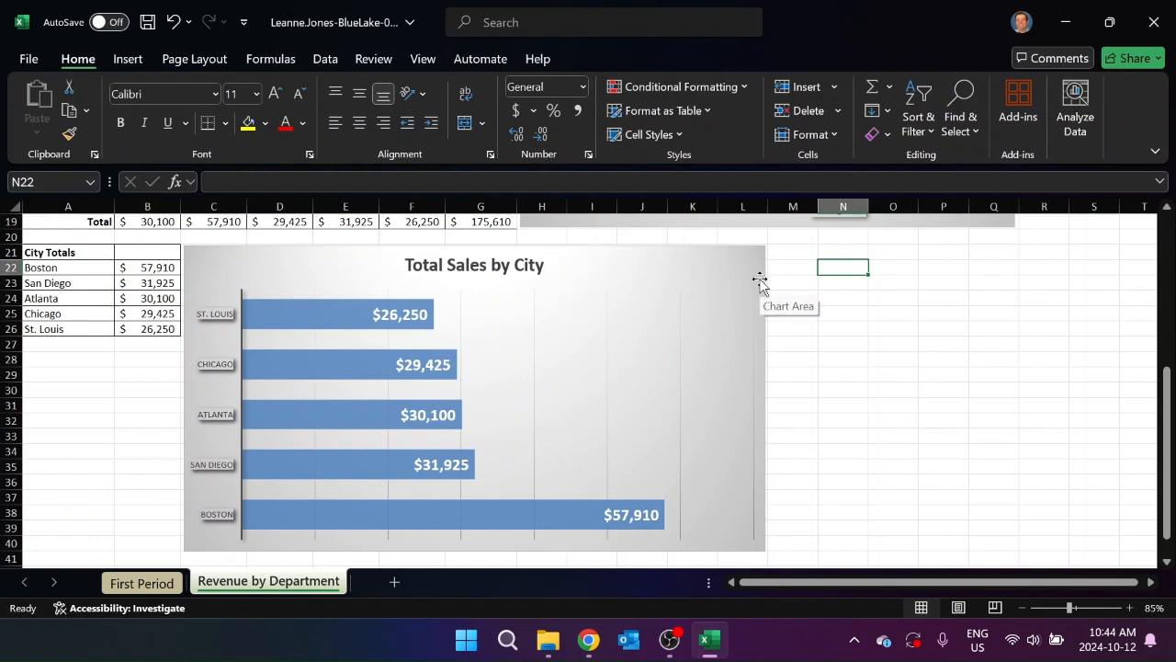
Put the categories of the Total Sales by City chart's vertical axis in reverse order and dismiss the formatting options
click(676, 278)
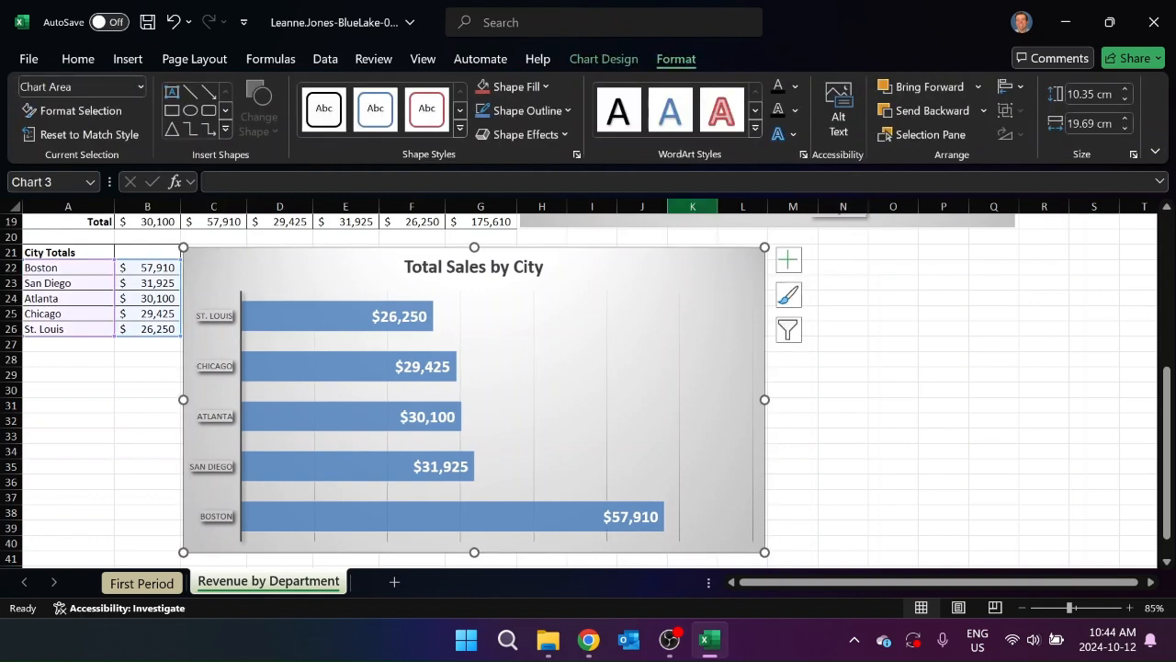
click(137, 86)
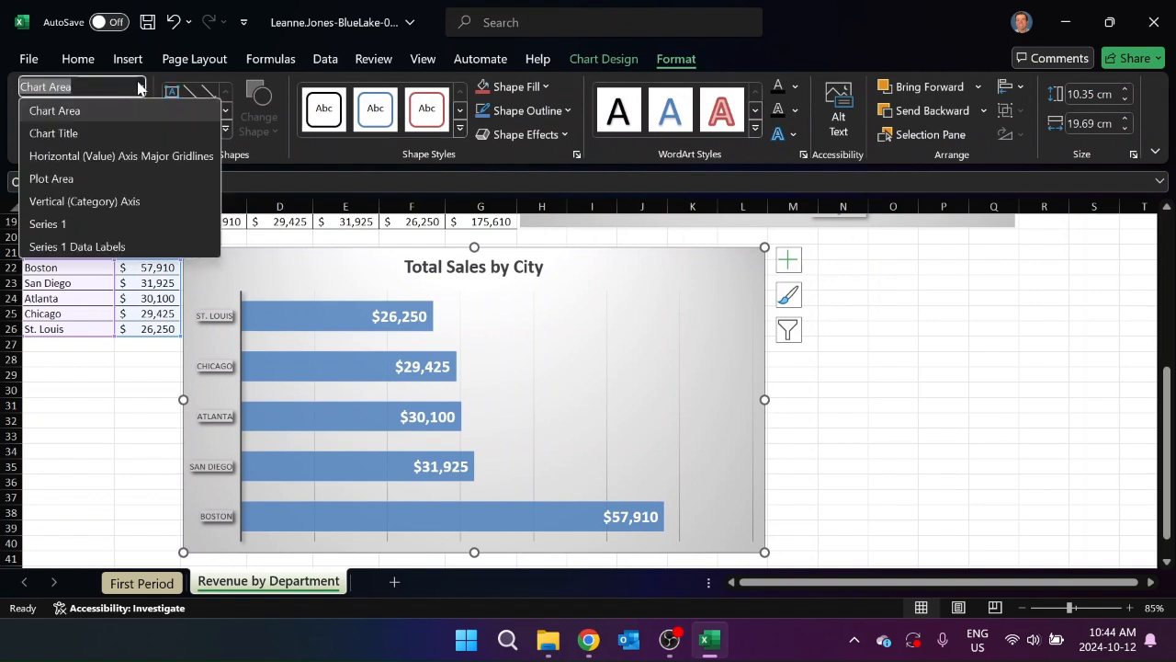
click(111, 205)
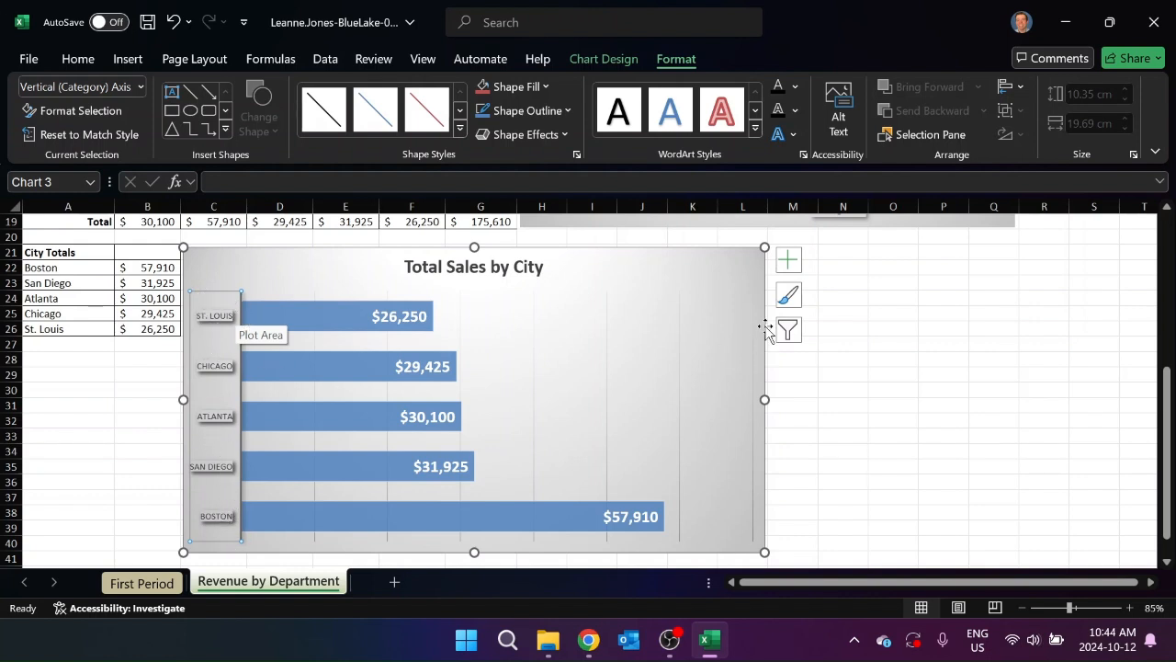
click(787, 262)
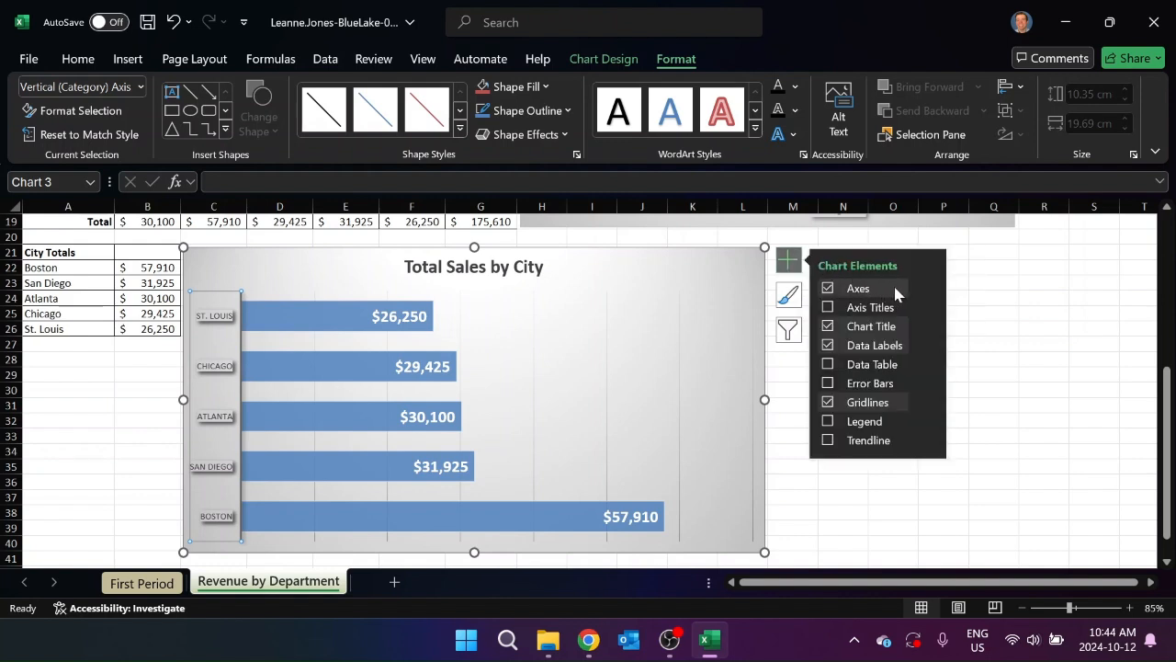
click(923, 290)
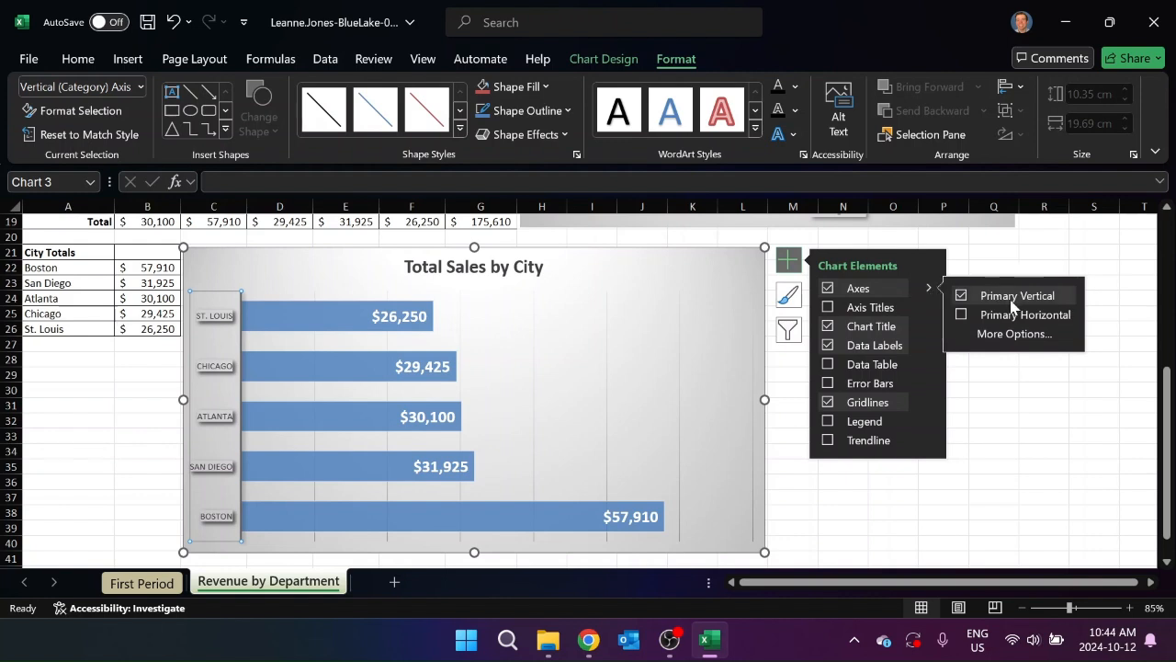
click(1023, 335)
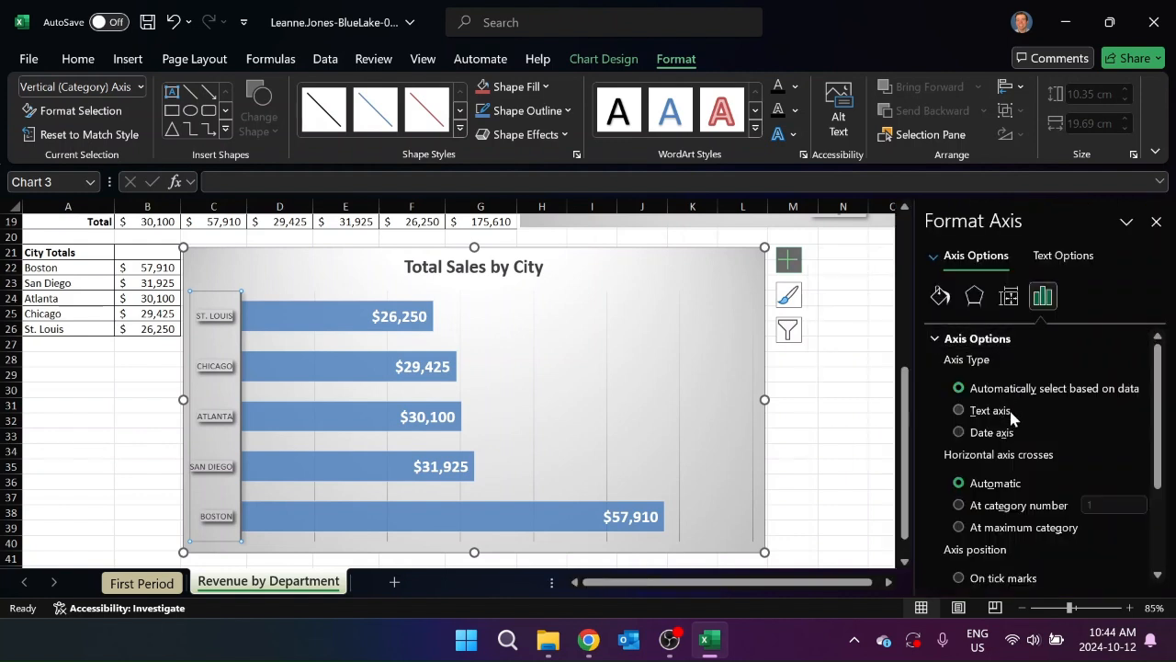
scroll(1015, 413, down, 2)
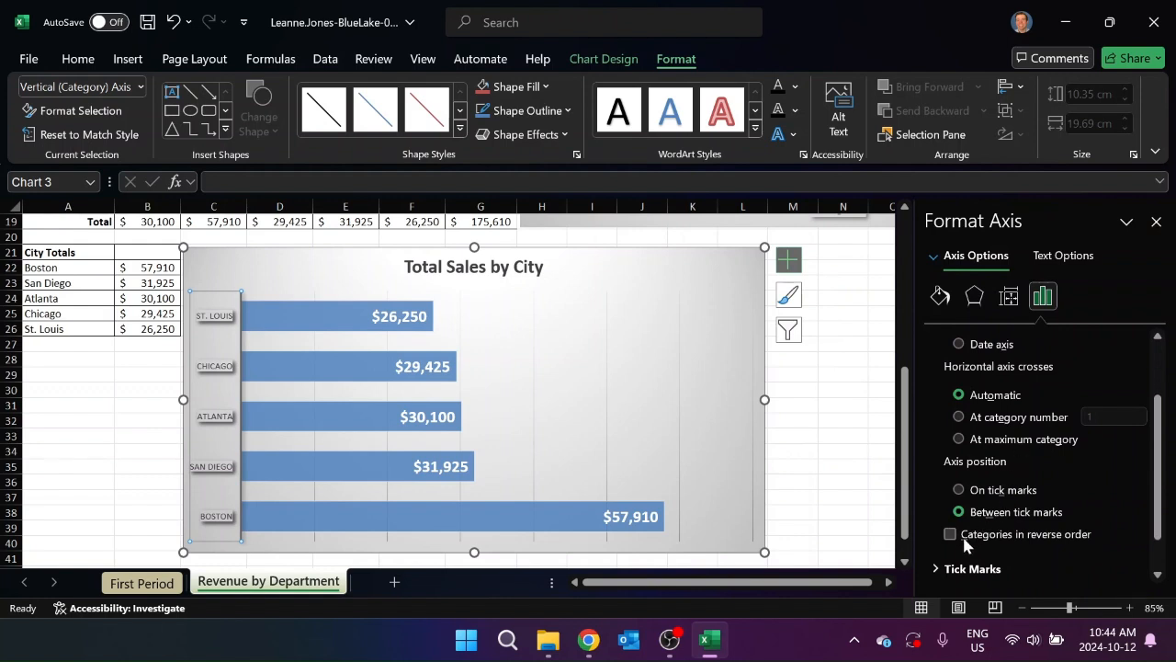
click(972, 539)
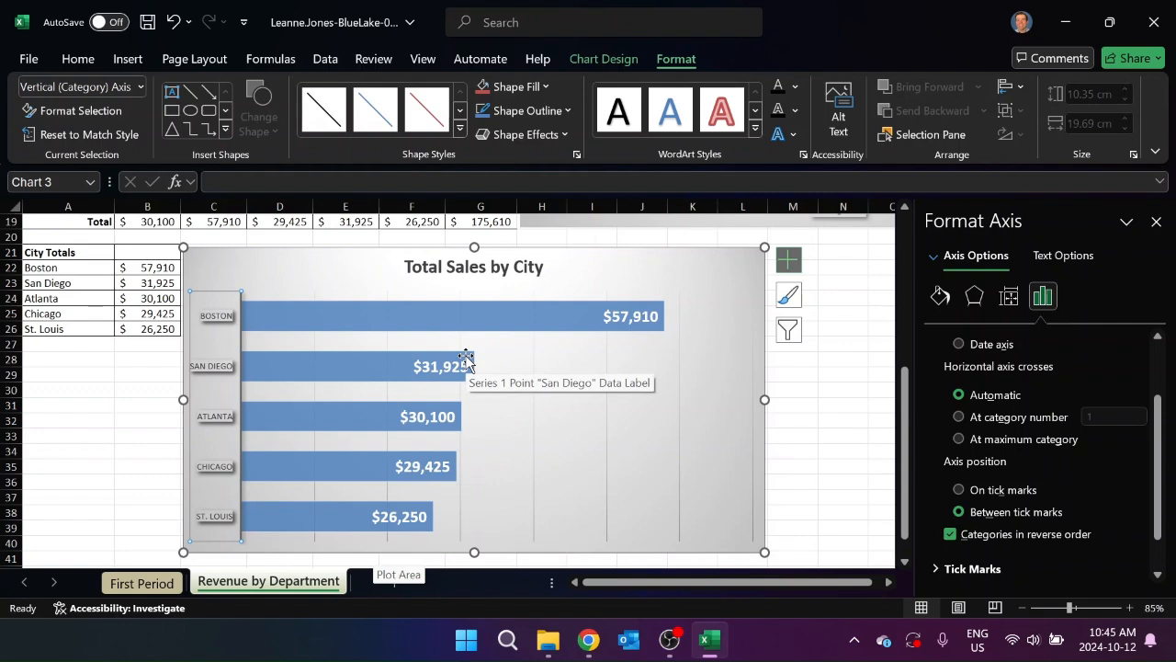
click(837, 326)
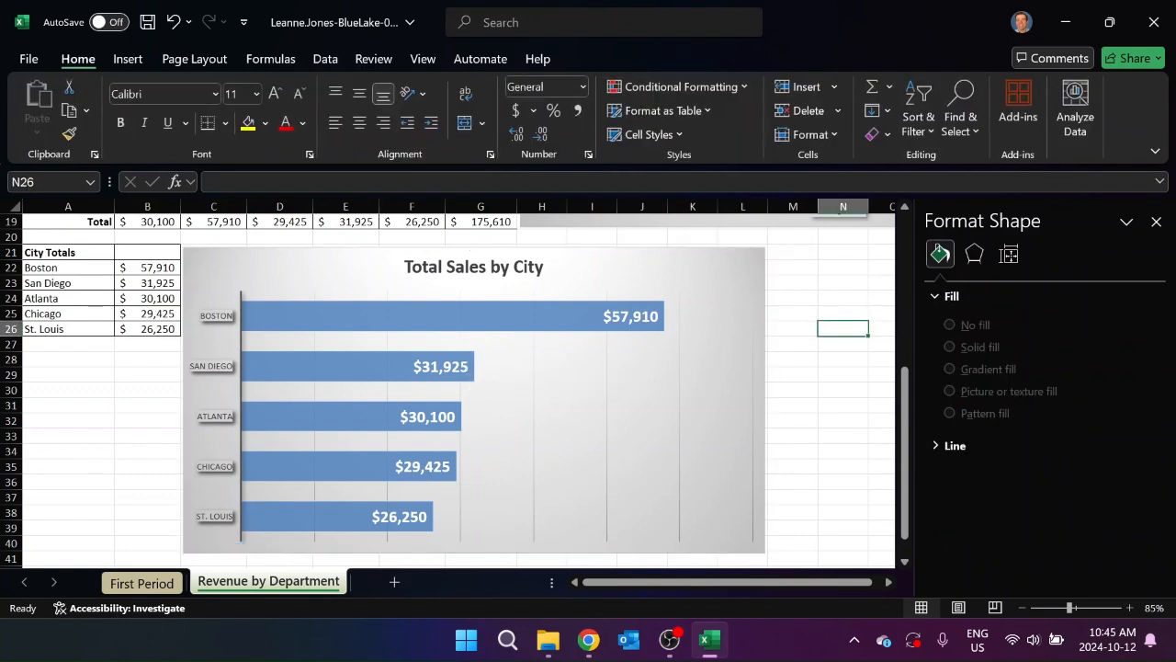
click(1156, 221)
Add alt text to the Total Sales by City chart reading "This is a bar chart which displays total in descending order"
click(760, 269)
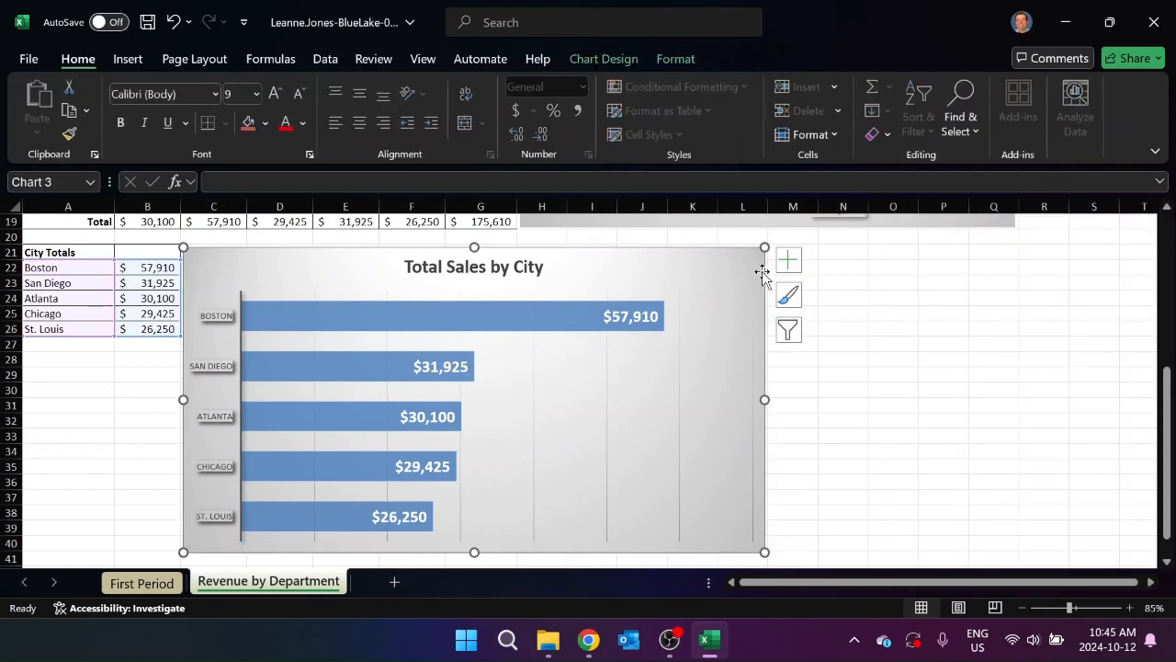
right_click(763, 274)
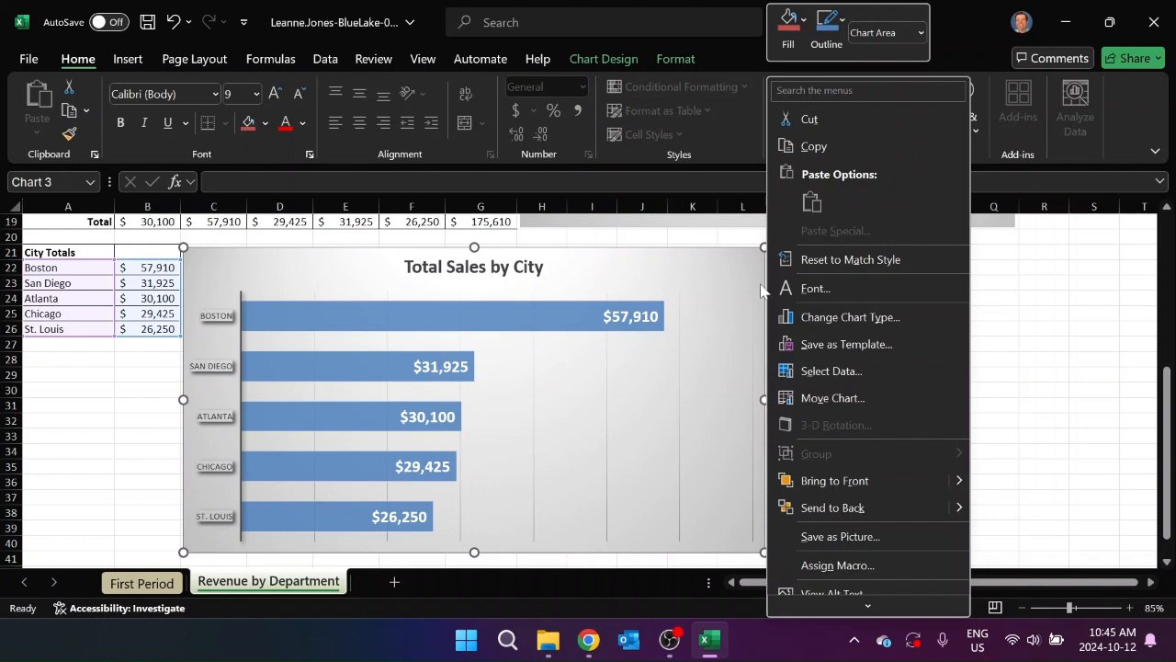
scroll(864, 331, down, 2)
scroll(859, 353, up, 1)
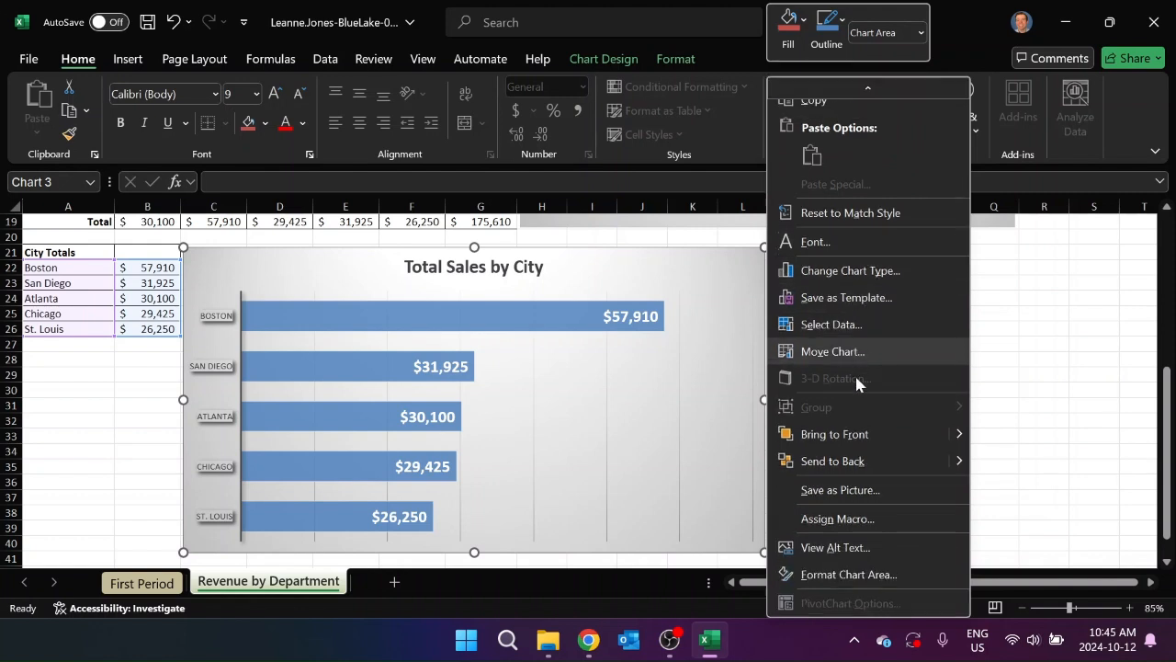
click(832, 546)
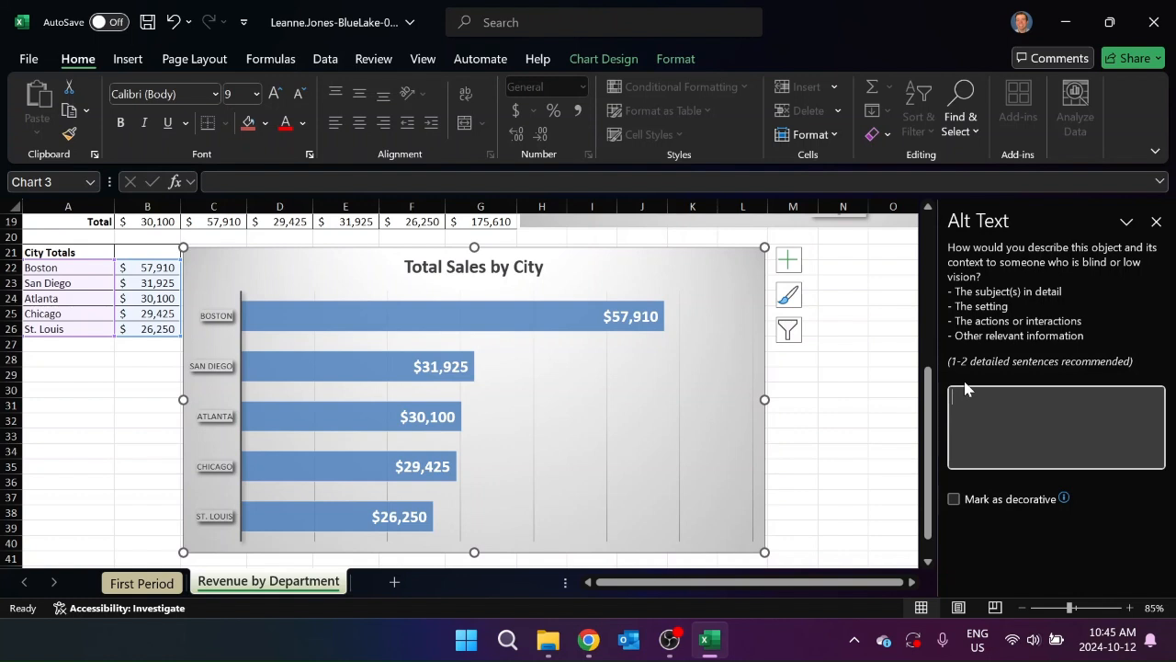
text(This is a bard)
key(BackSpace)
text(chart which displays )
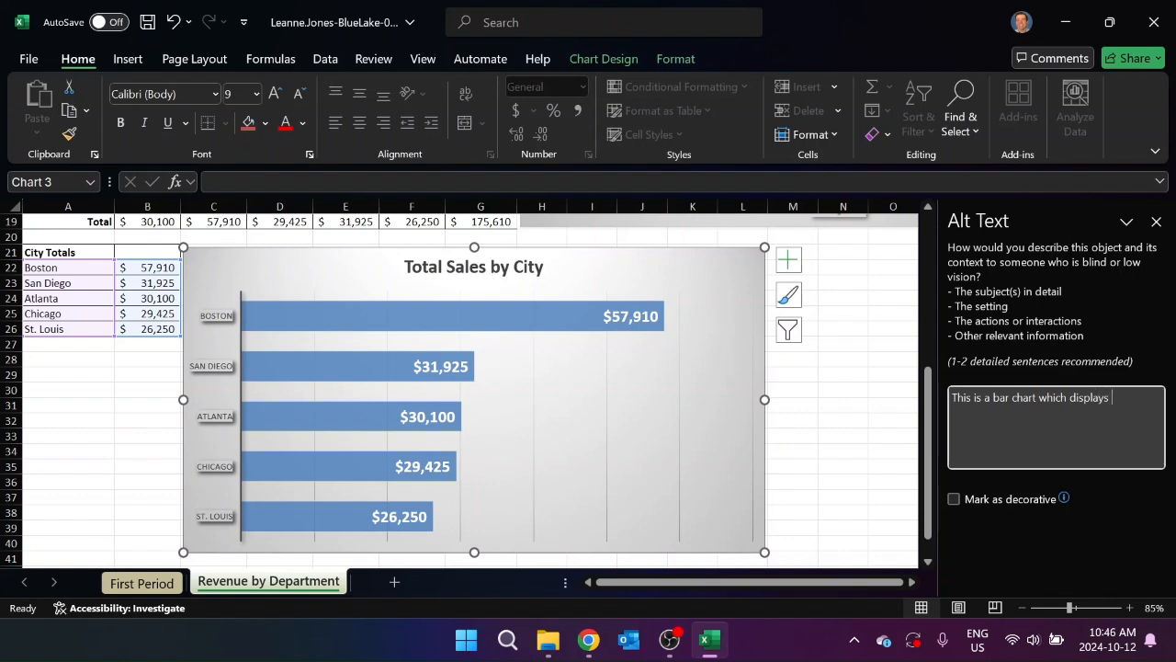
text(total in descending order)
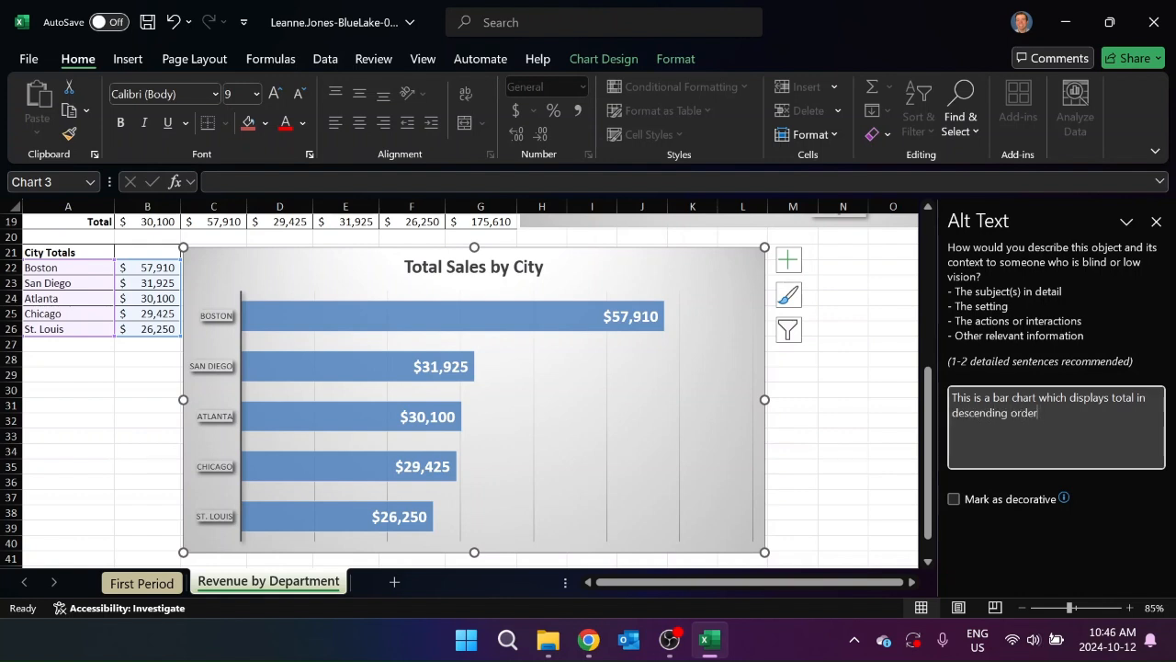
Extend the chart's alt text with the sentence "You can select an individual data point to apply a fill color." and close it
text(. You can select an individual data point )
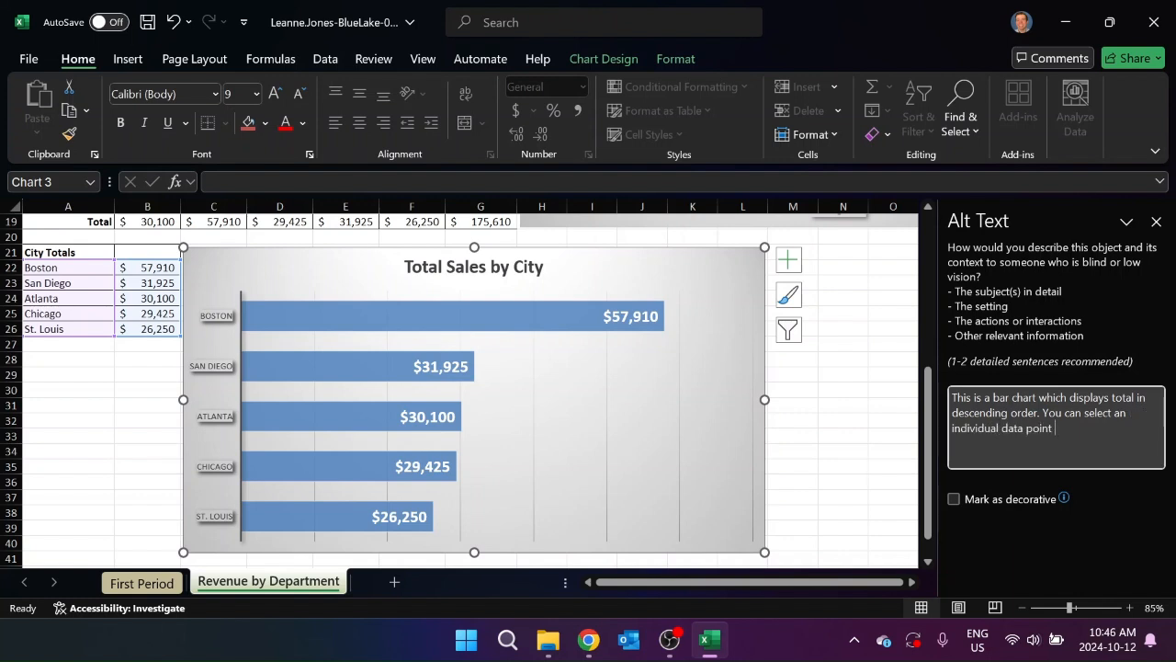
text(to apply a fill colou)
key(BackSpace)
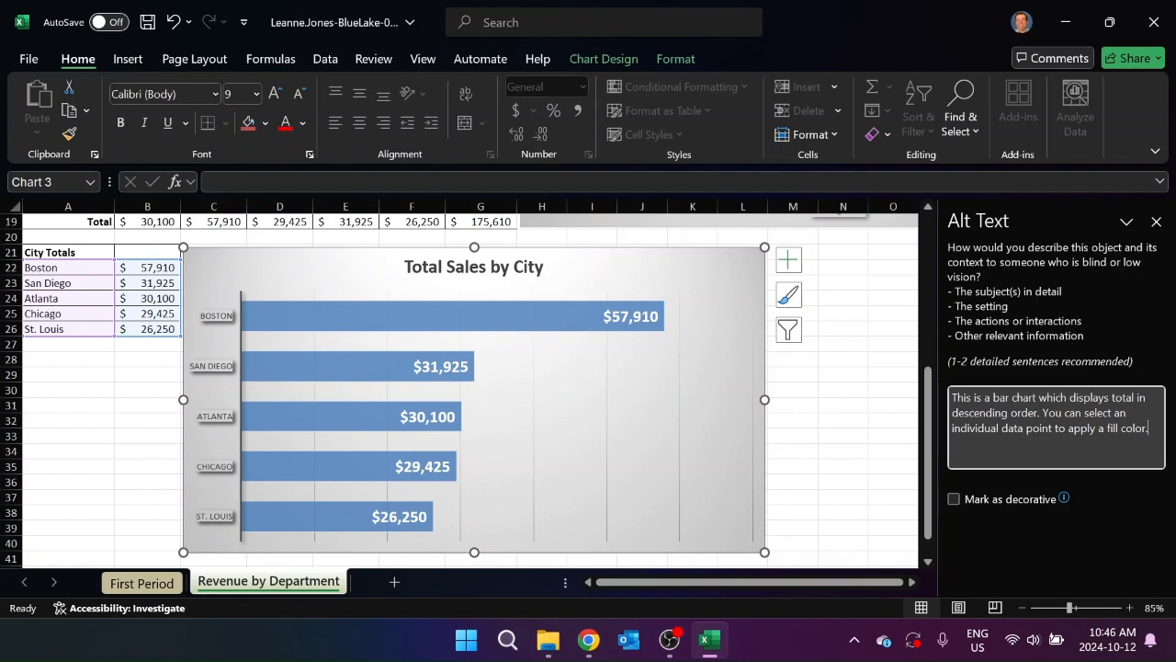
click(1158, 222)
Select cell A1 on the Revenue by Department sheet and switch to the First Period sheet
scroll(104, 303, up, 6)
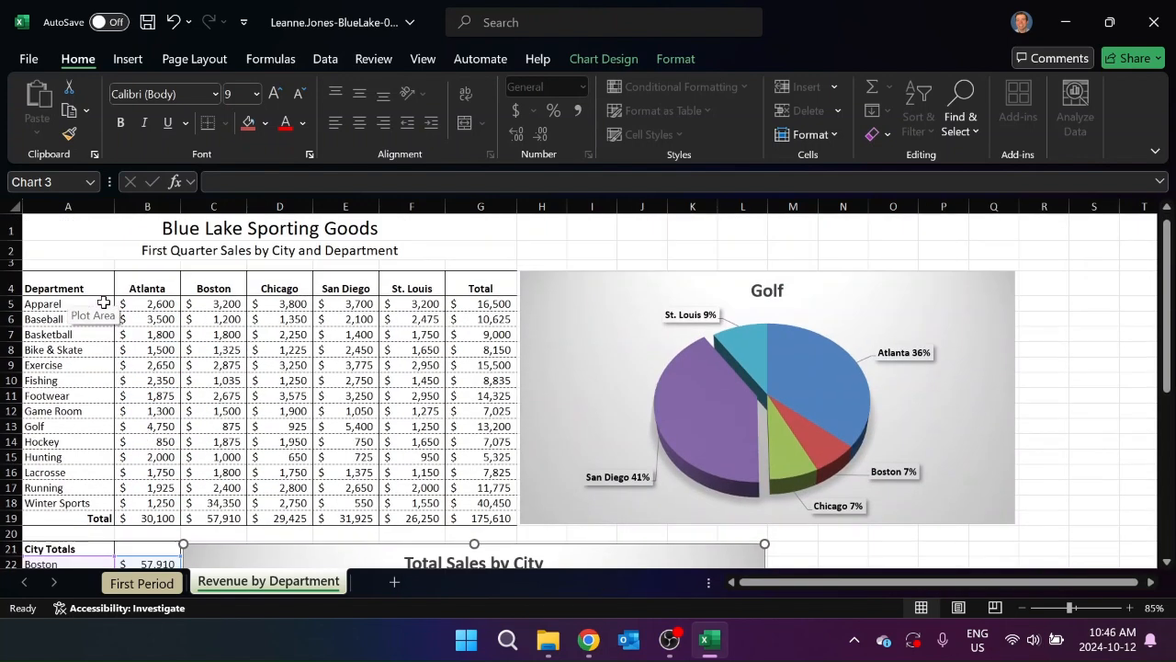
click(79, 221)
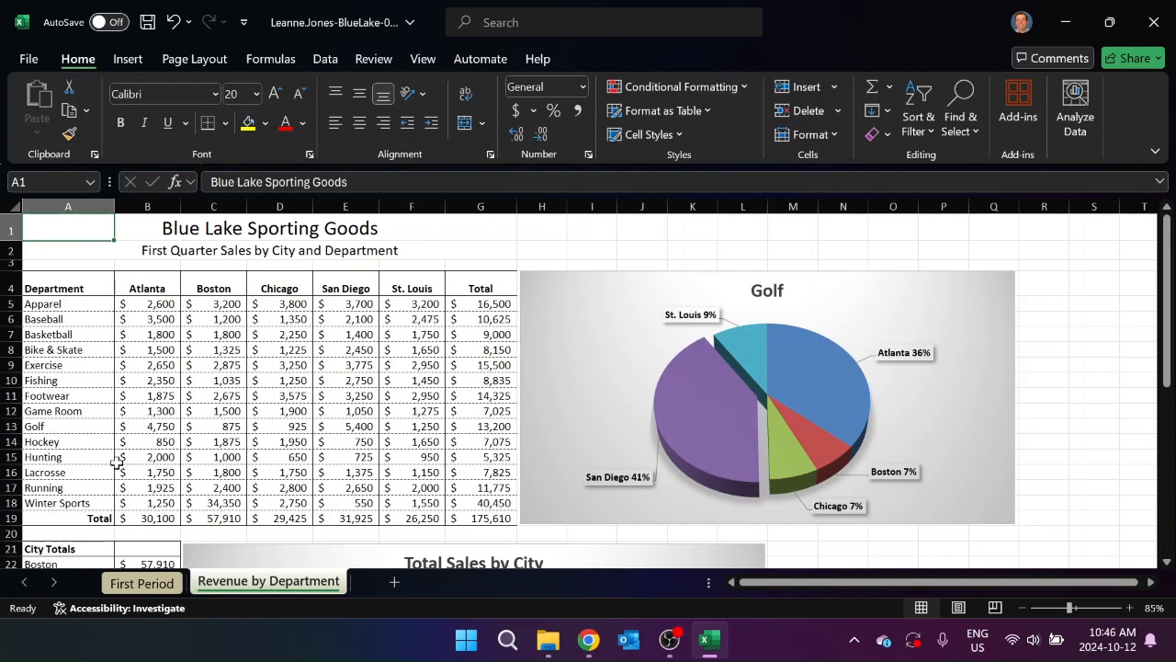
click(141, 585)
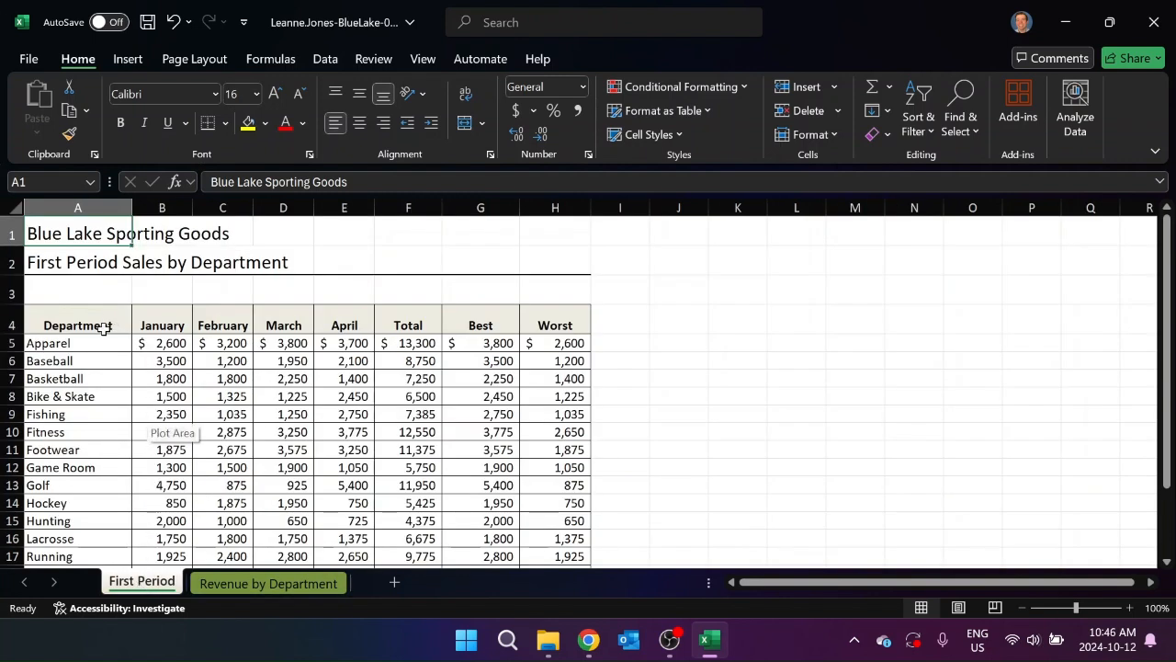
Insert a line sparkline in cell I19 based on the January to April totals in B19:E19
click(143, 350)
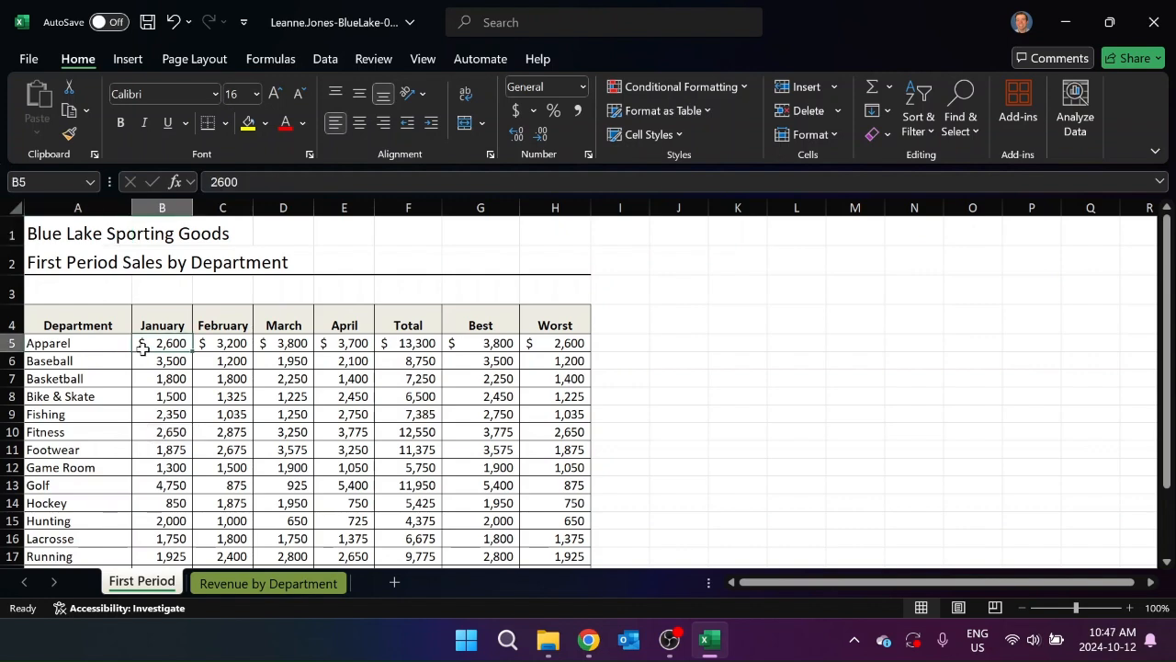
scroll(138, 360, down, 2)
click(174, 441)
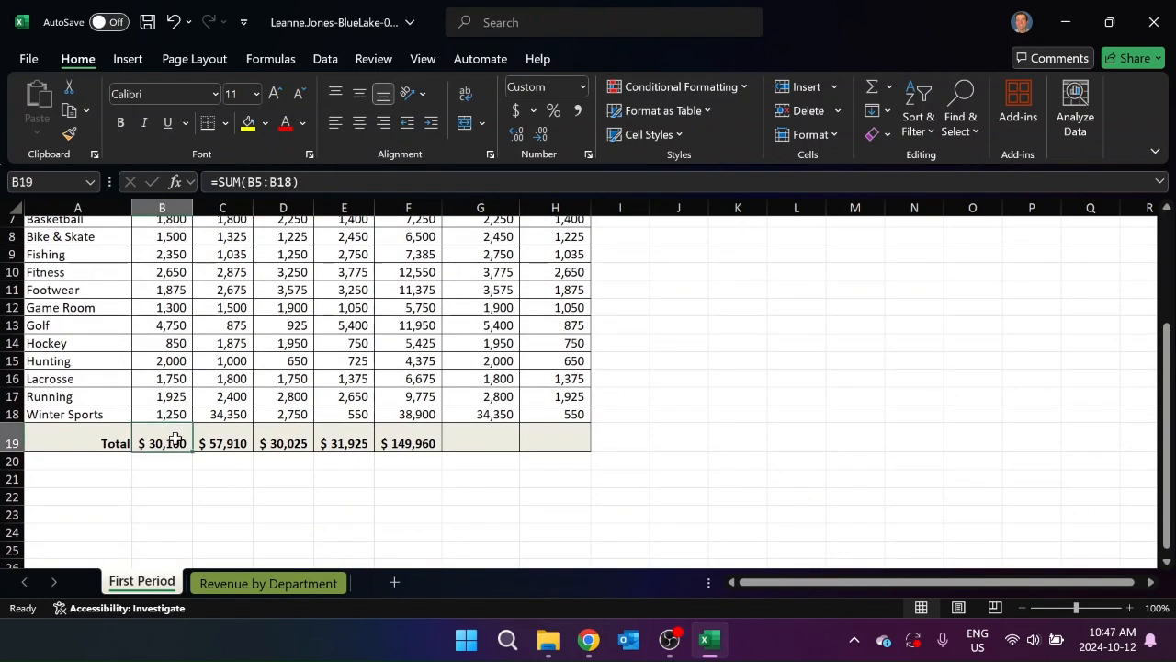
drag(175, 441, 351, 444)
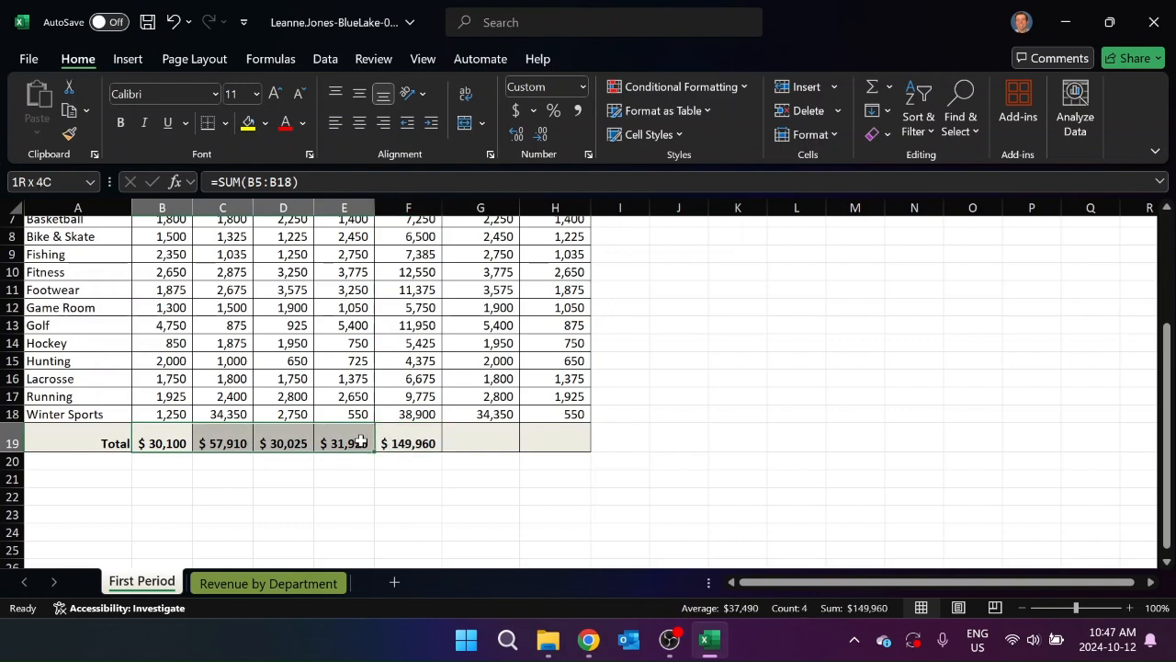
scroll(356, 450, up, 2)
scroll(355, 450, down, 1)
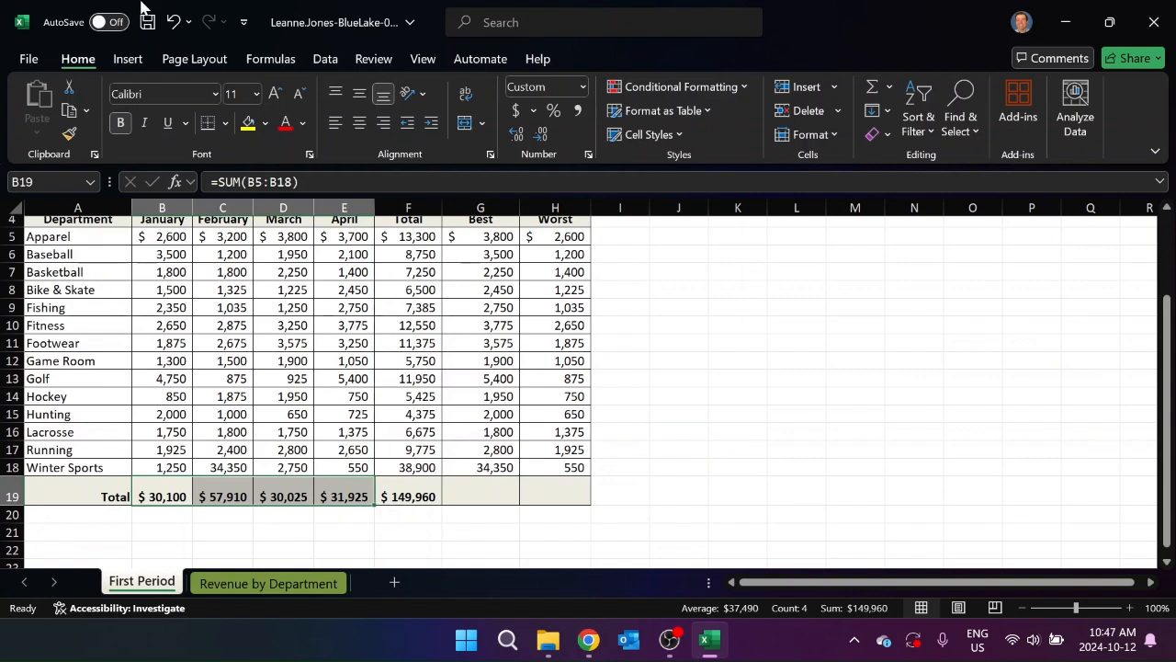
click(128, 60)
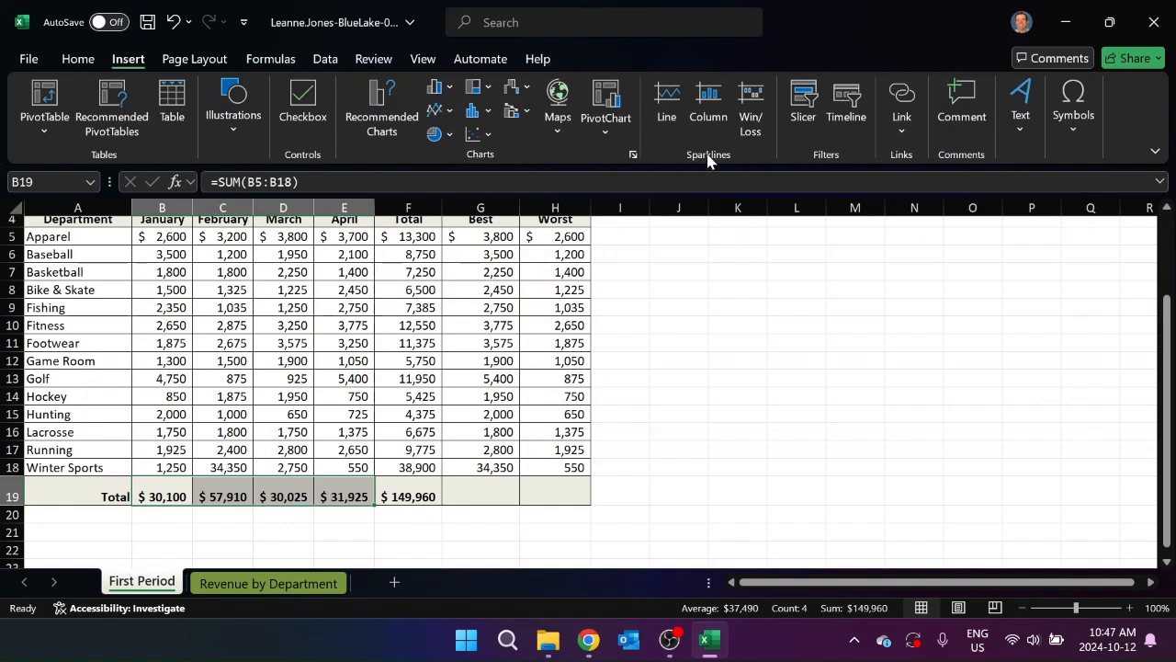
click(674, 115)
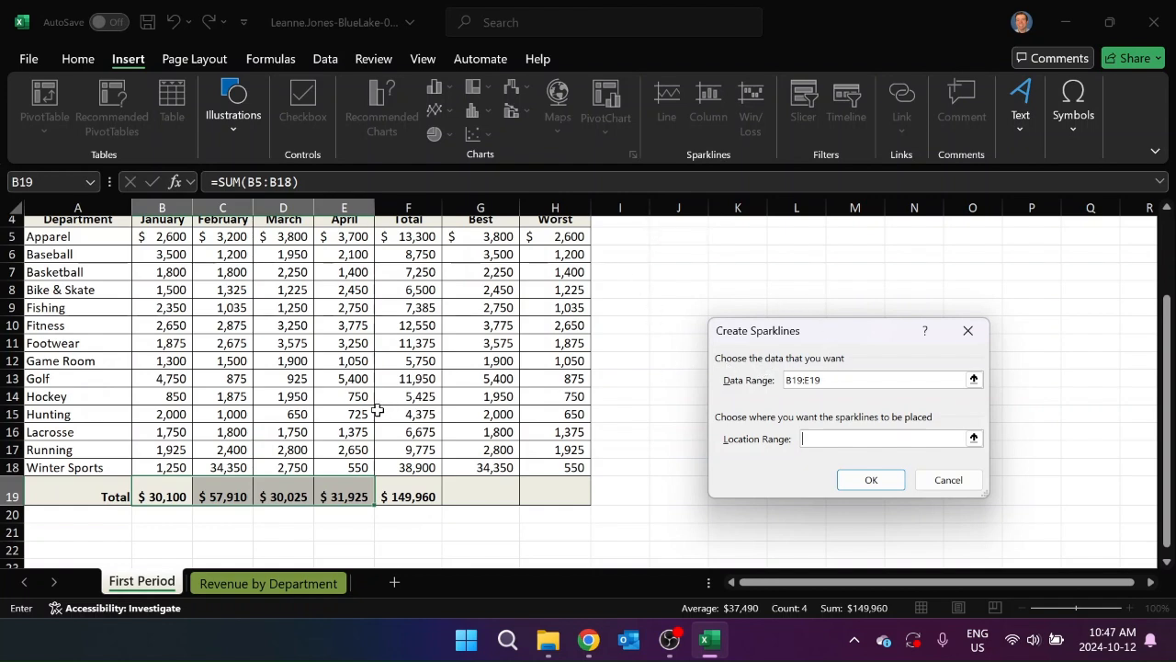
scroll(351, 408, down, 1)
scroll(351, 408, down, 1)
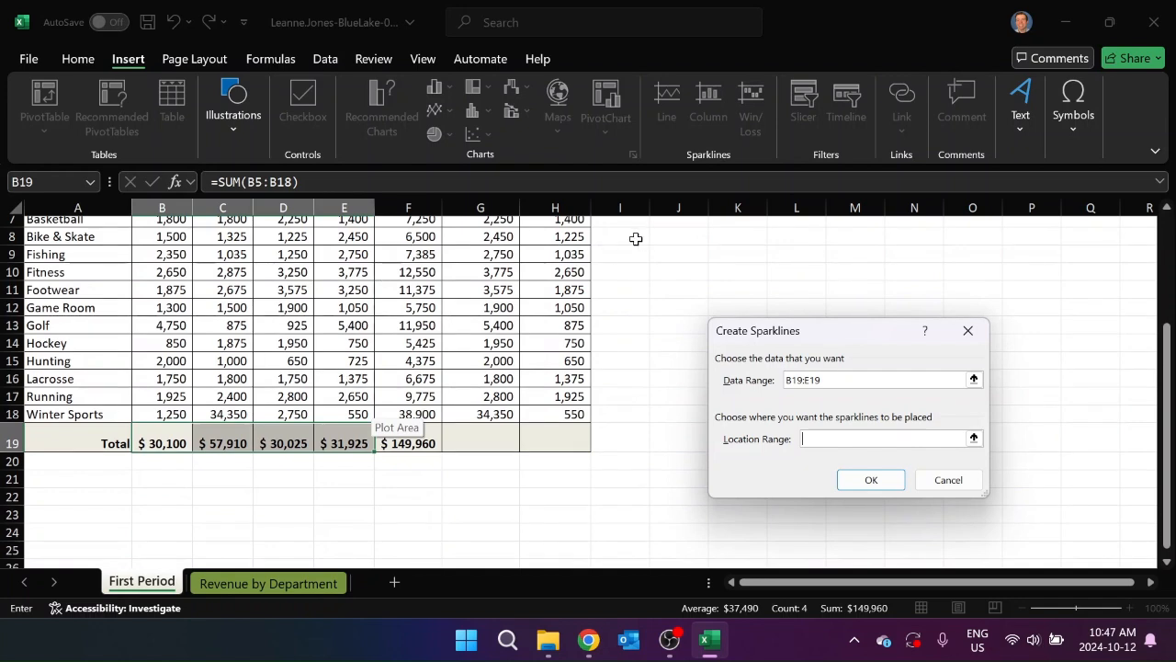
scroll(635, 239, up, 2)
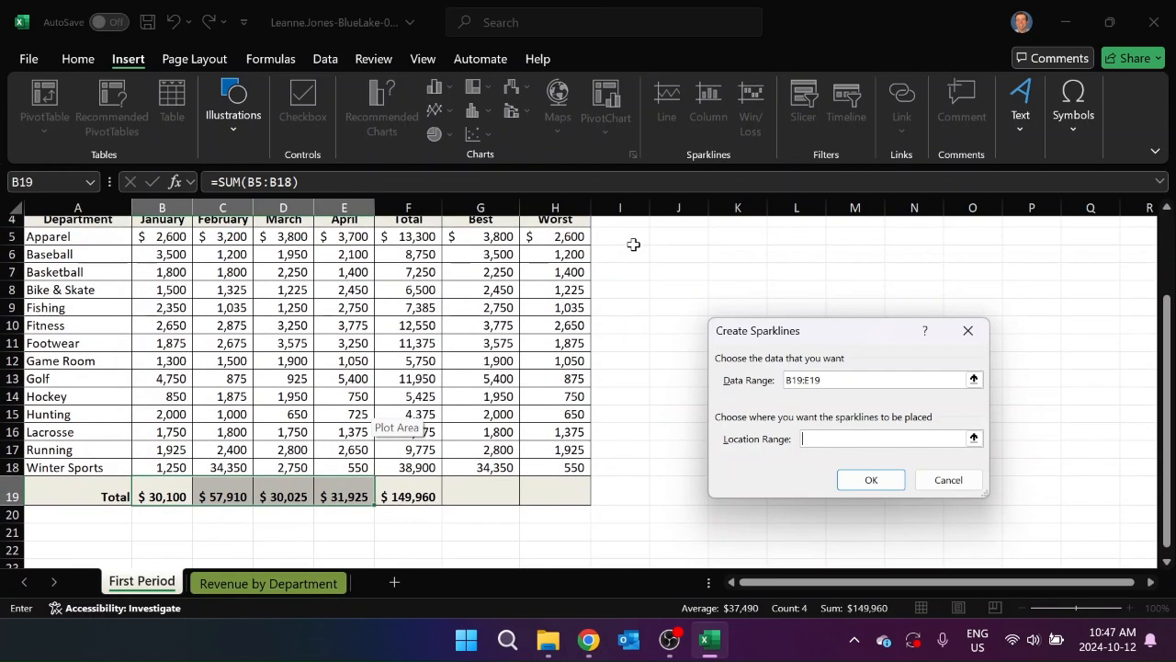
click(627, 489)
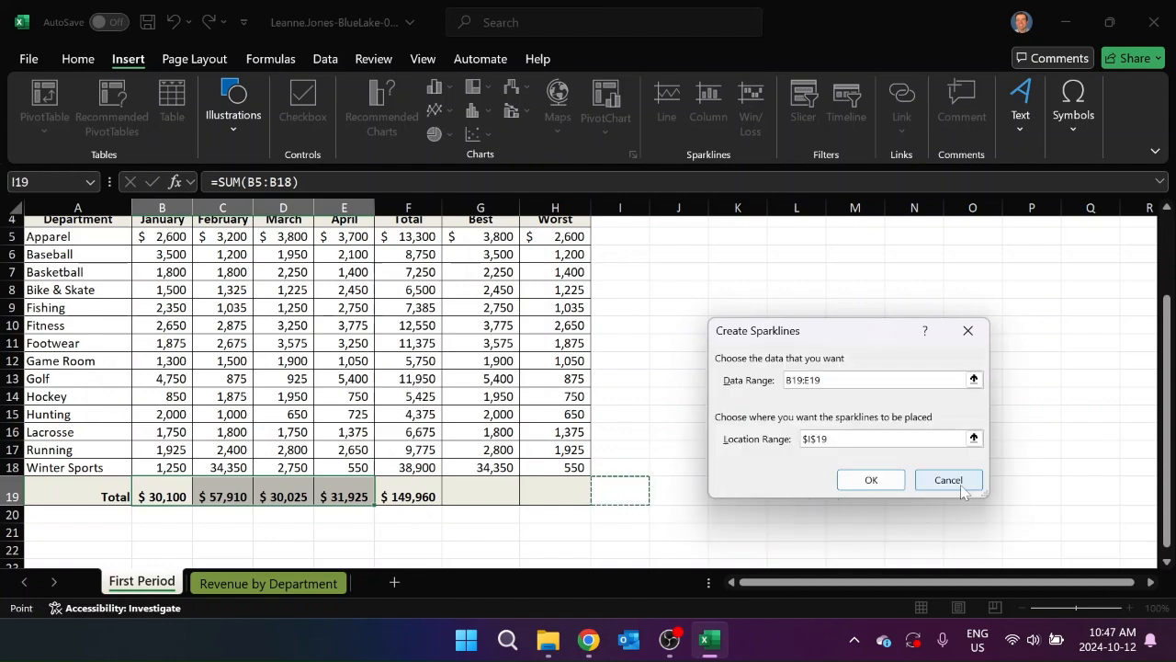
click(869, 482)
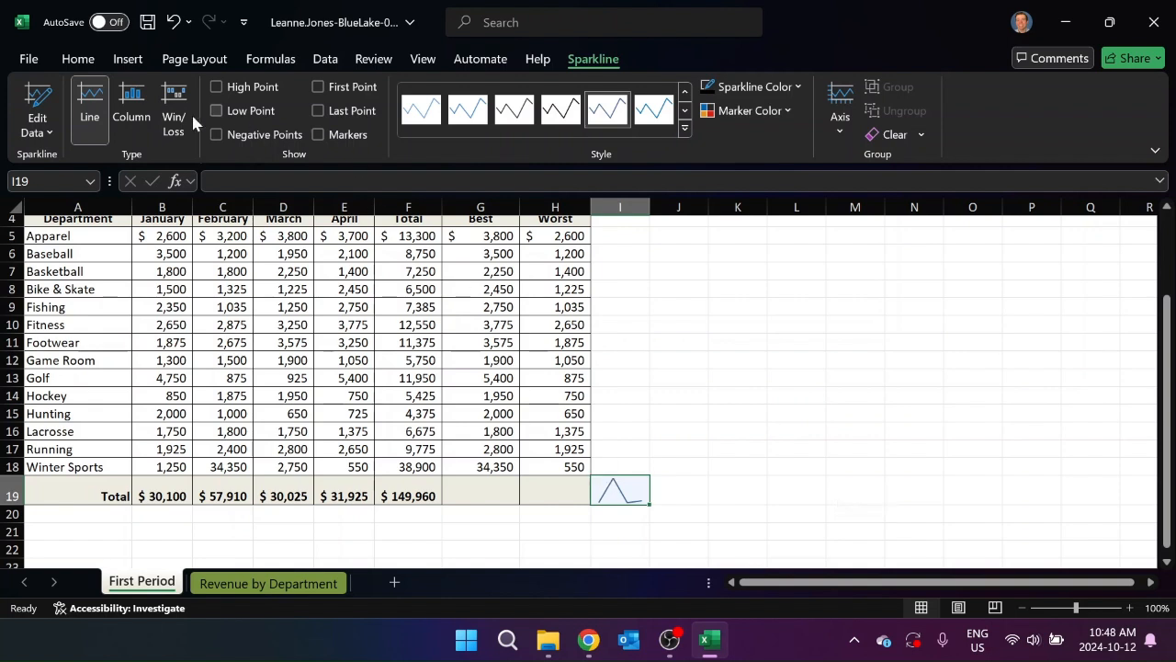
Set the height of Total row 19, which holds the sparkline, to 35
click(69, 61)
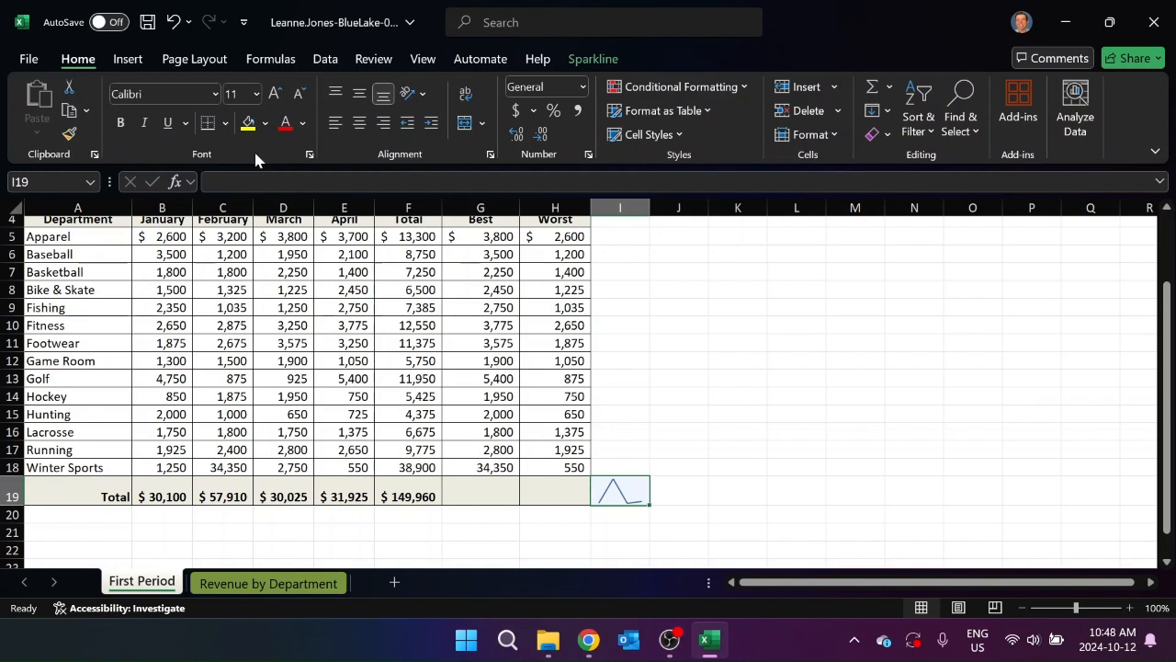
click(835, 135)
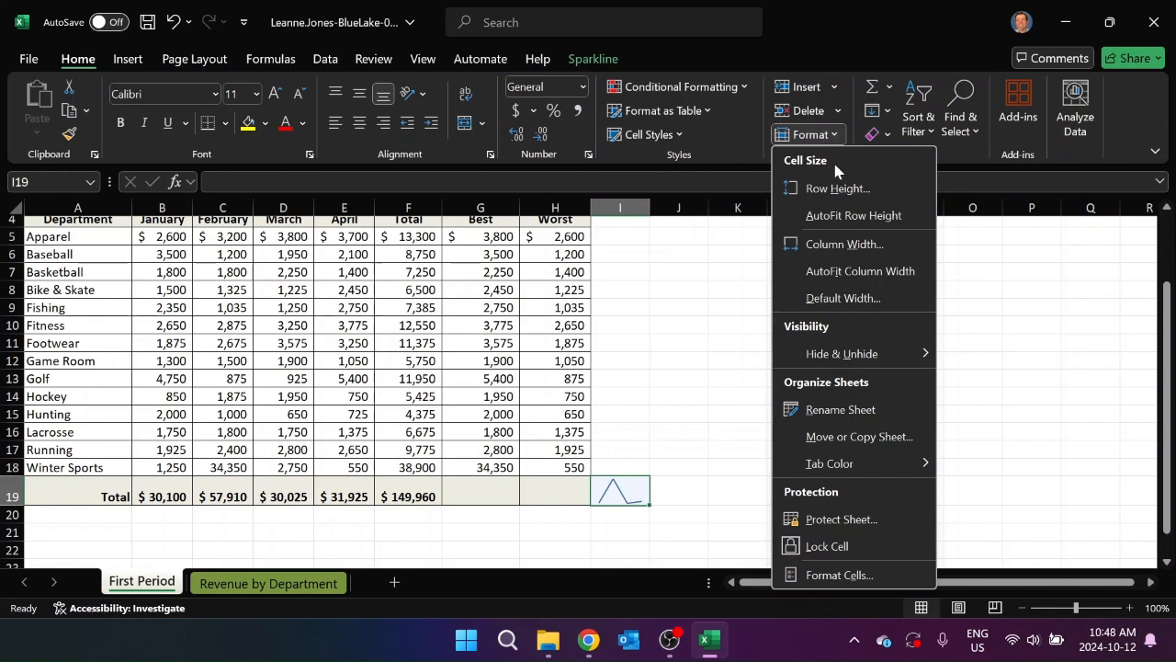
click(838, 195)
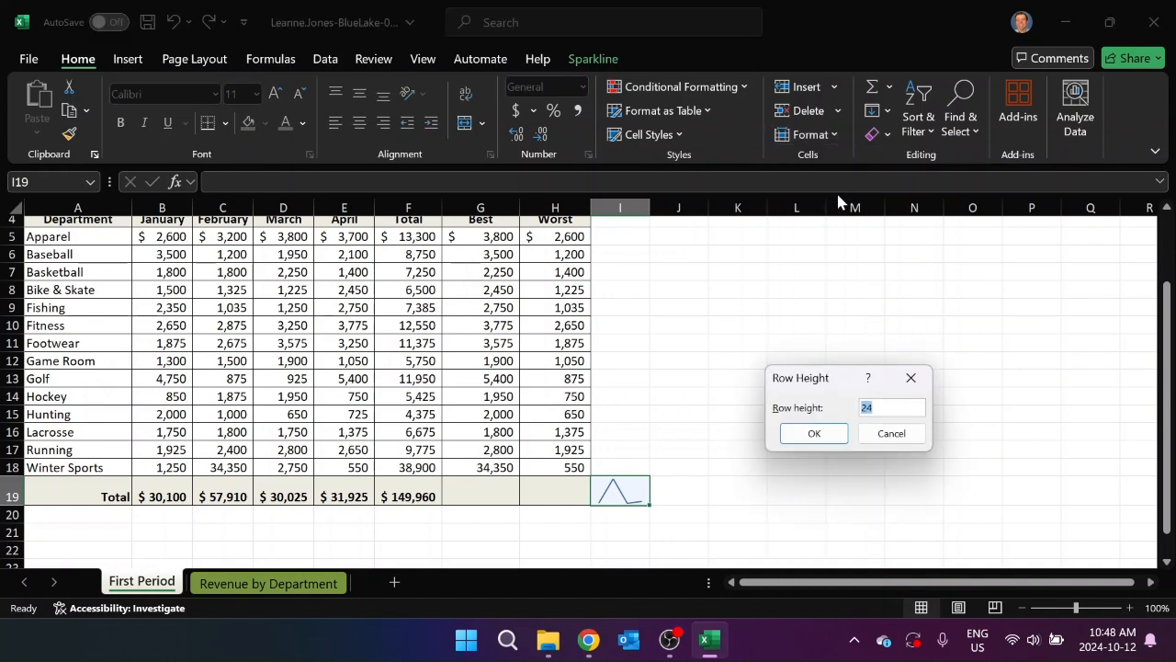
text(35)
click(814, 433)
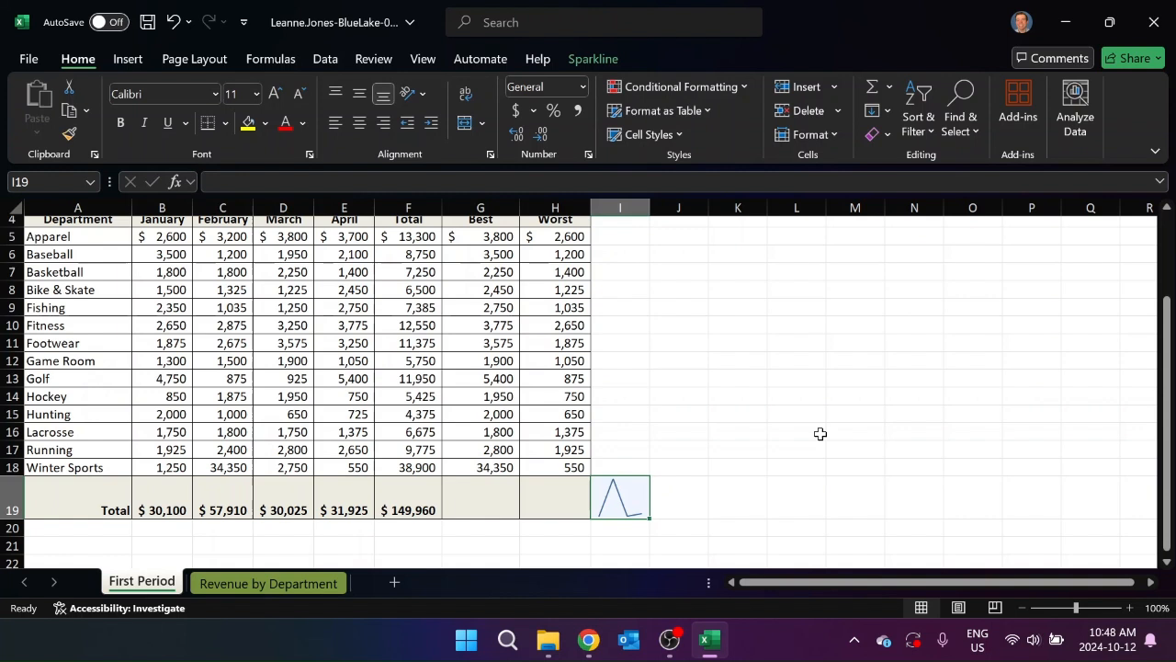
Widen column I, which holds the sparkline, to several times its default width
click(831, 138)
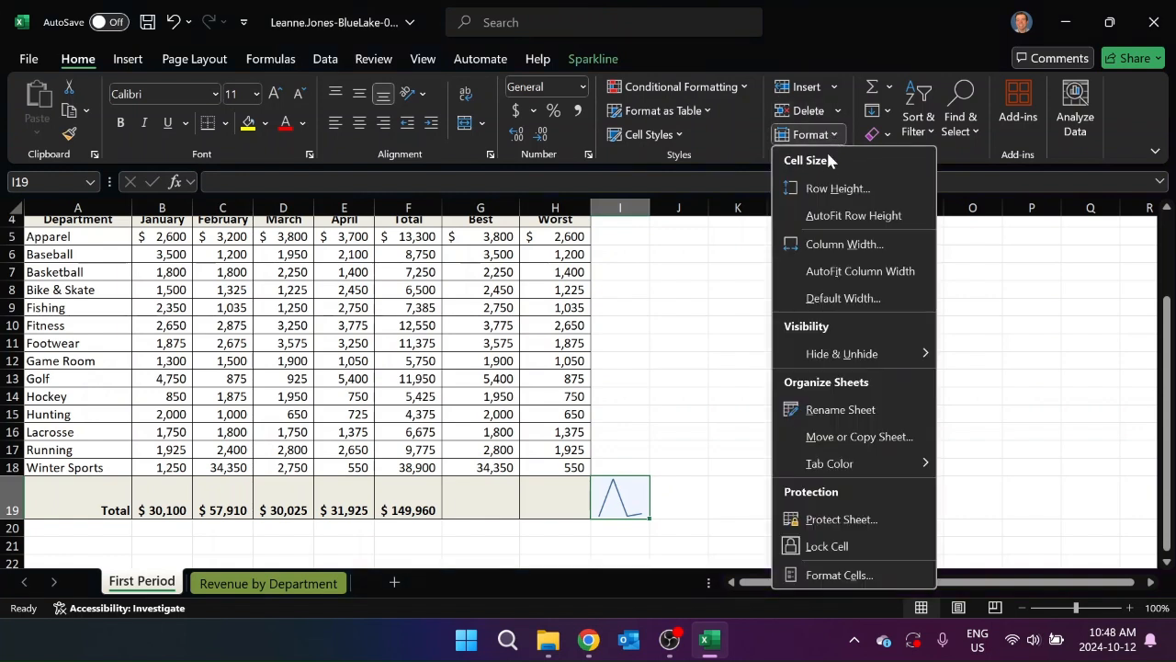
click(852, 255)
text(4)
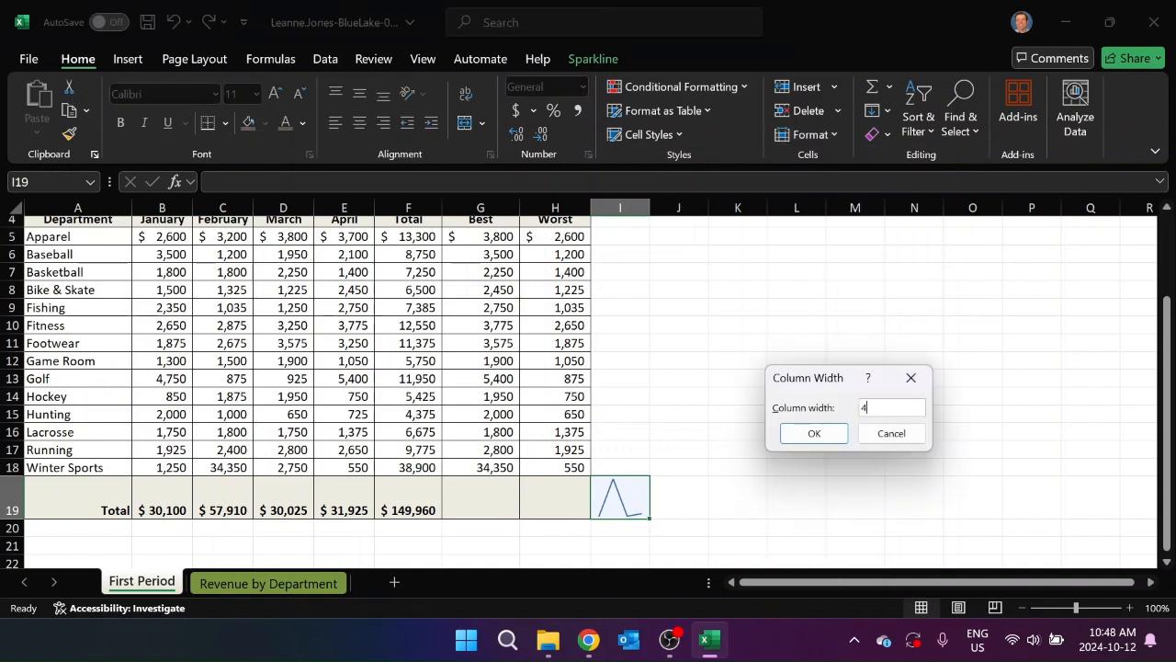
text(,350)
key(Return)
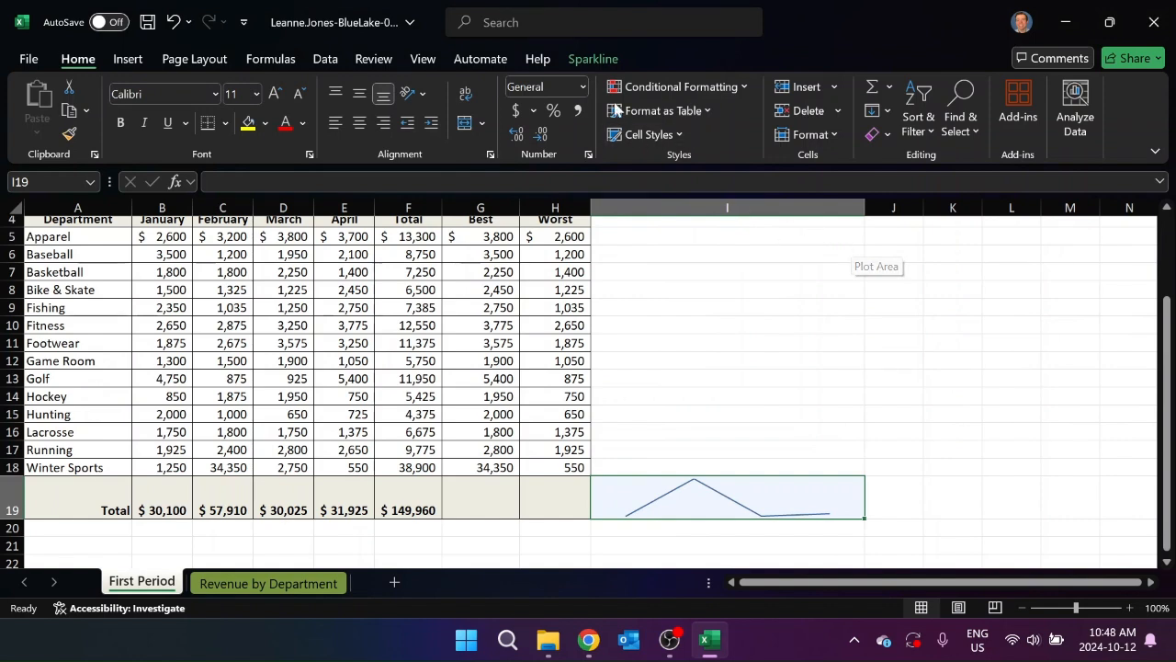
Show markers on the sparkline in I19 and apply the dark orange sparkline style from the gallery's first row
click(588, 60)
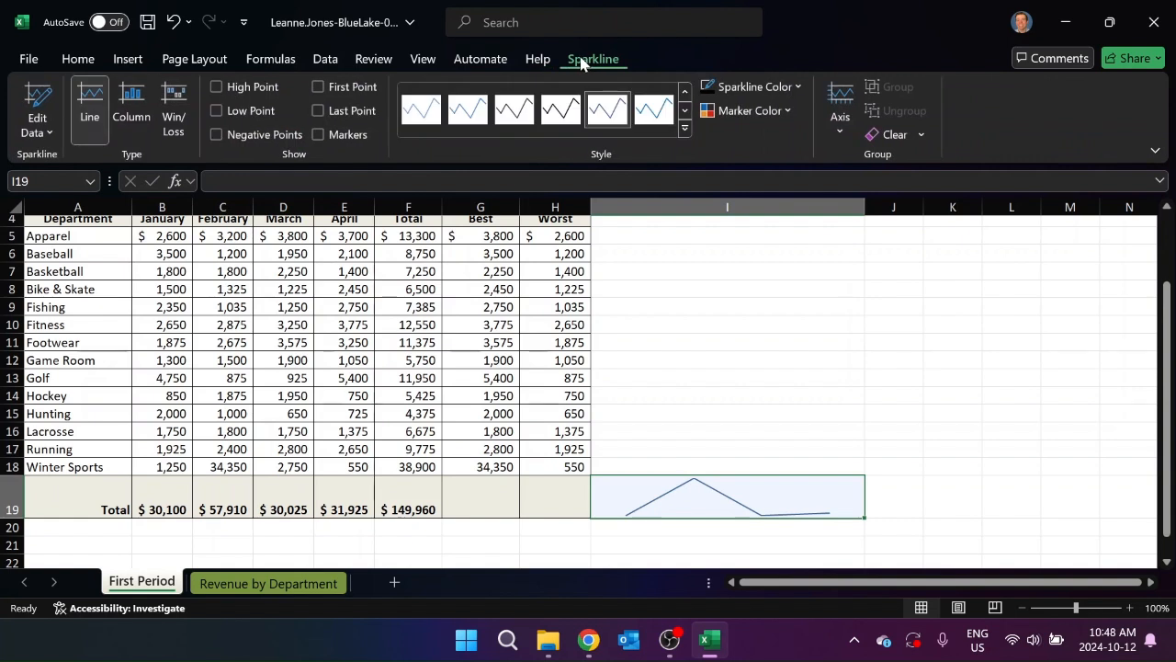
click(317, 135)
click(684, 134)
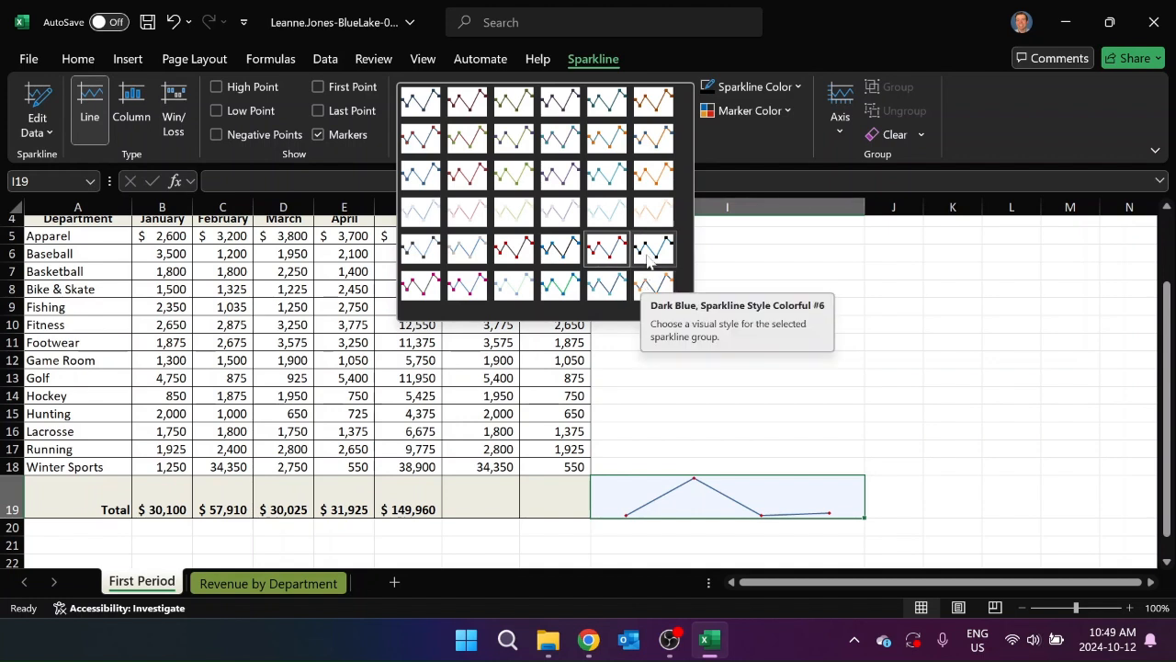
click(656, 108)
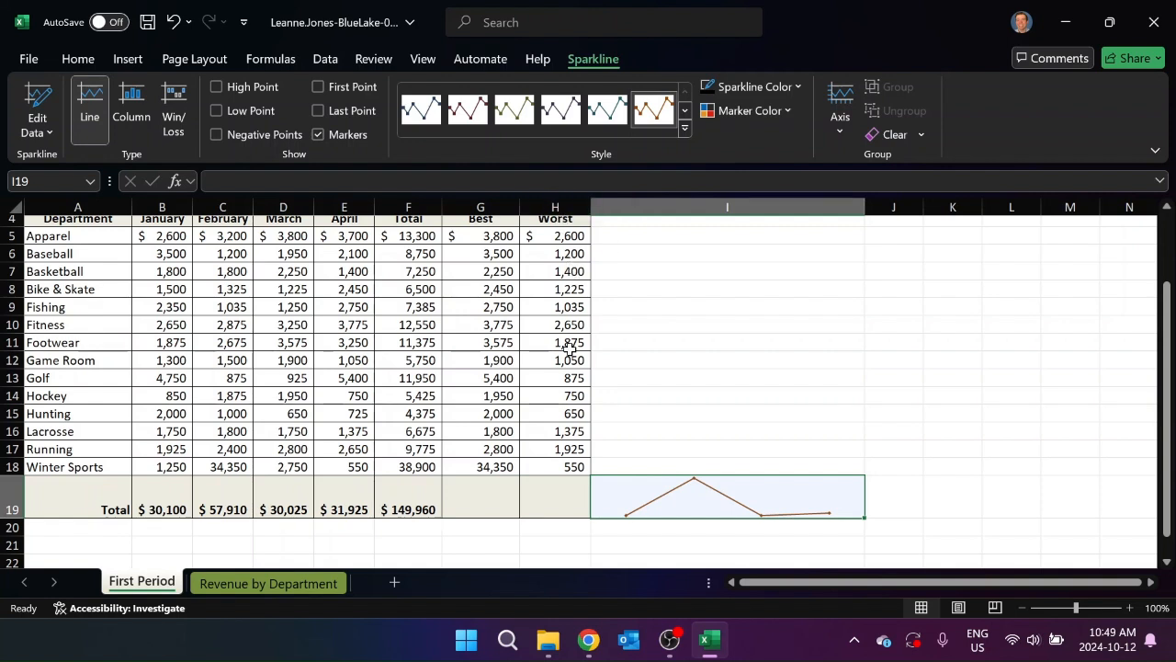
Apply Outside Borders to sparkline cell I19
click(78, 61)
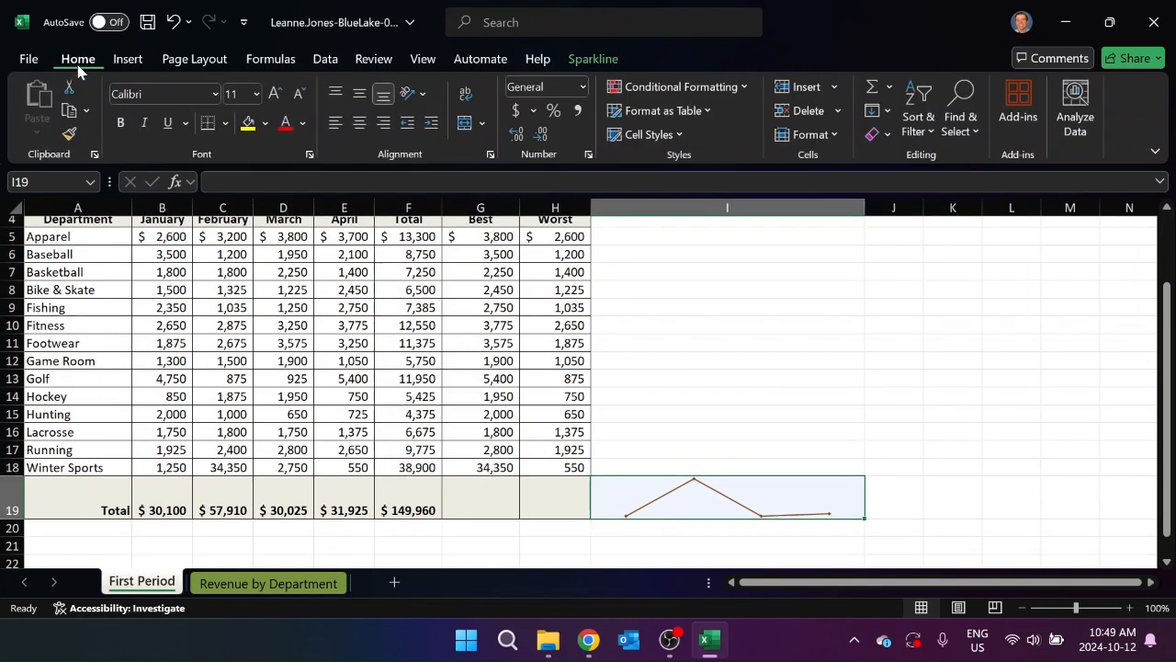
click(226, 123)
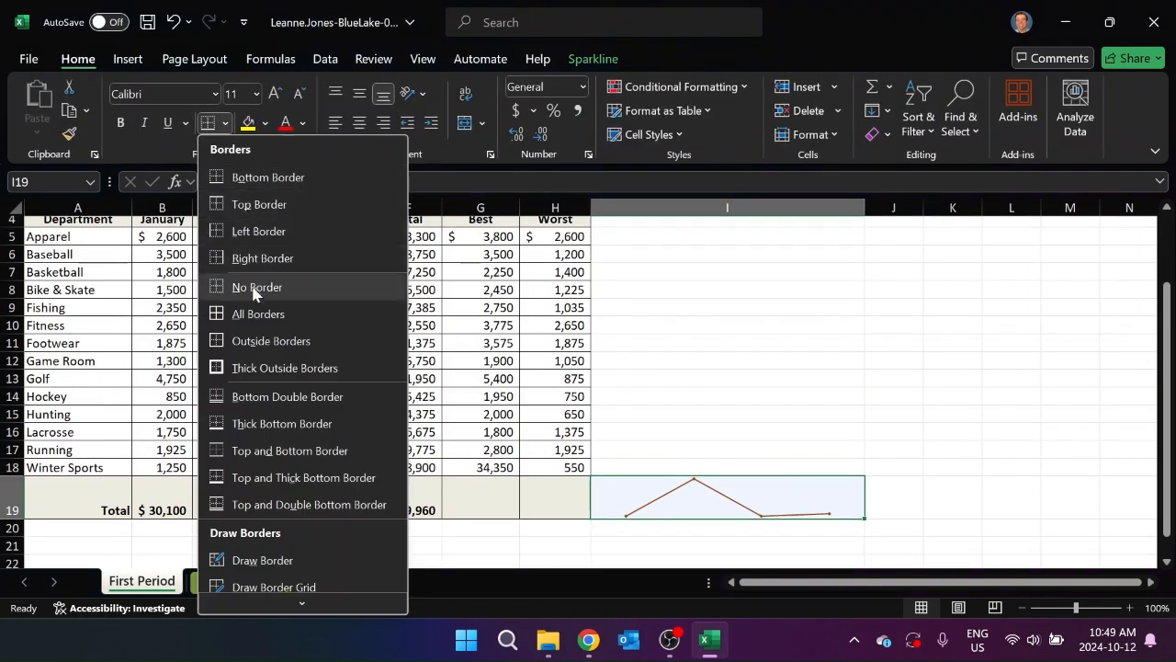
click(255, 337)
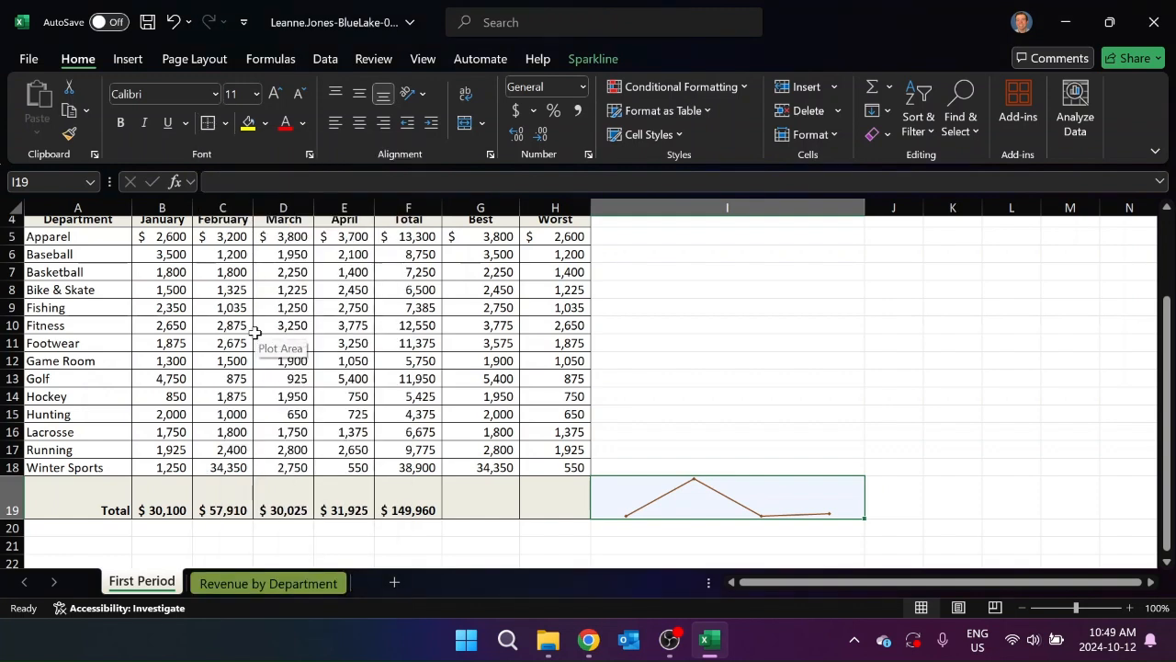
Set the height of header row 4 on the First Period sheet to 35
scroll(256, 333, up, 1)
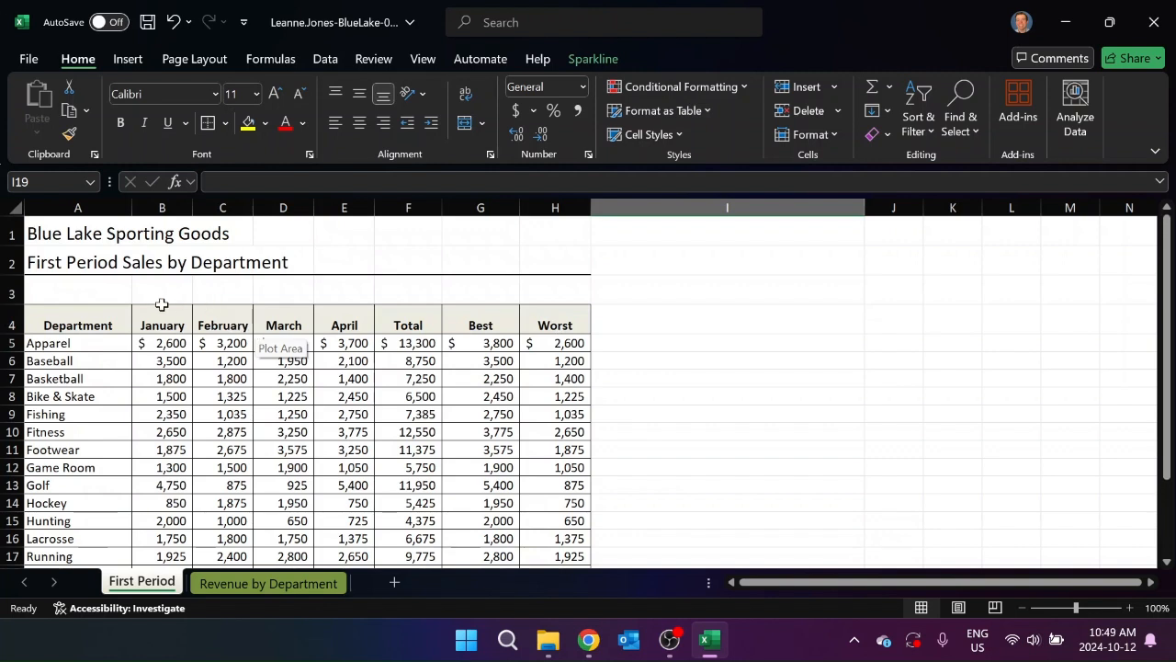
click(9, 321)
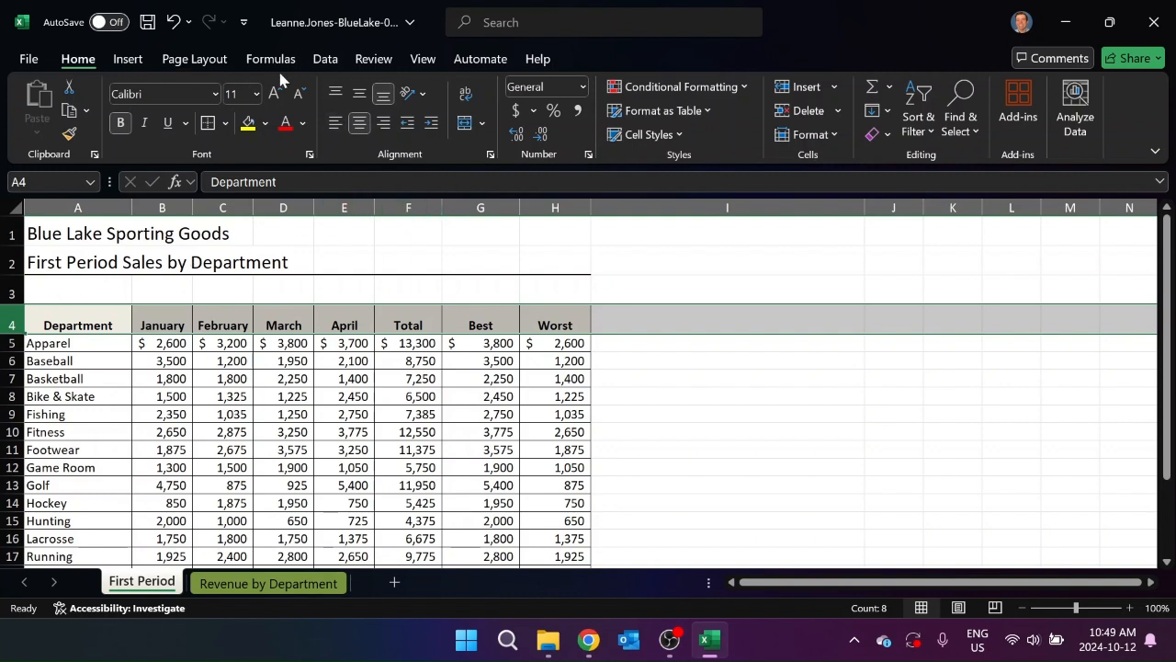
right_click(11, 328)
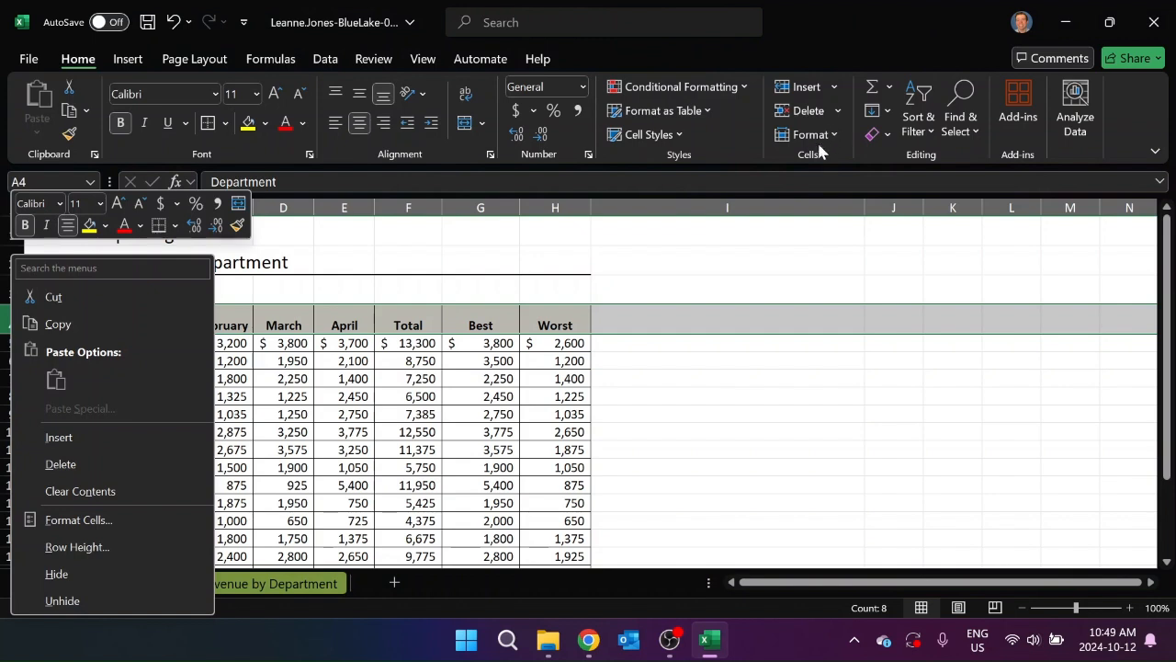
click(78, 546)
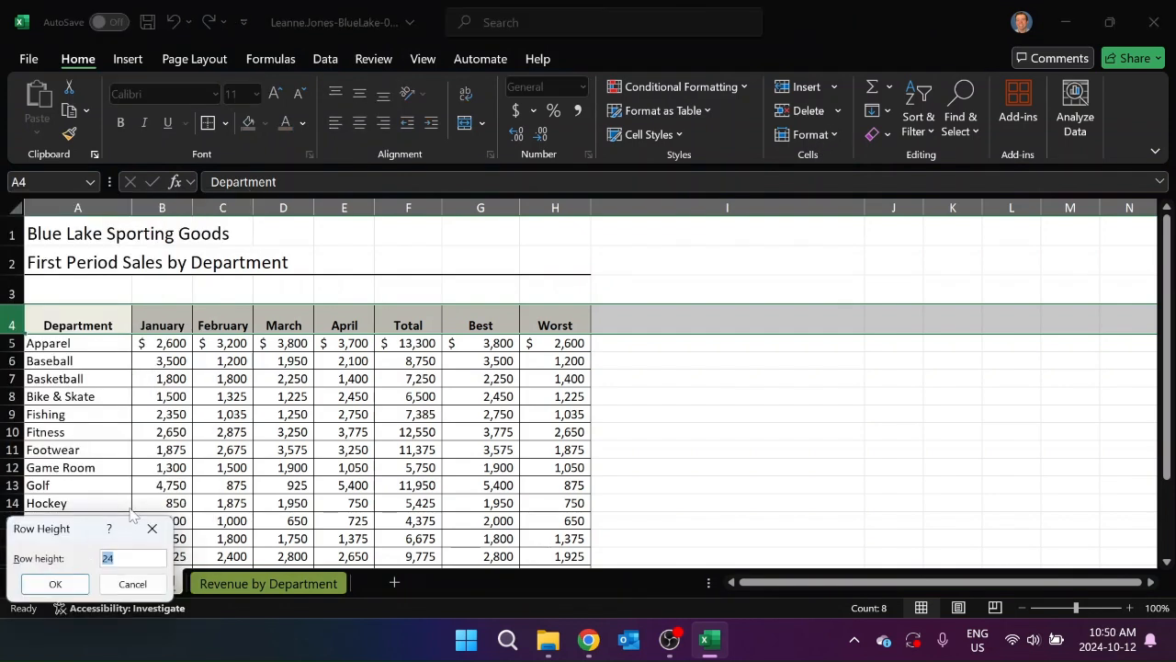
text(35)
click(59, 585)
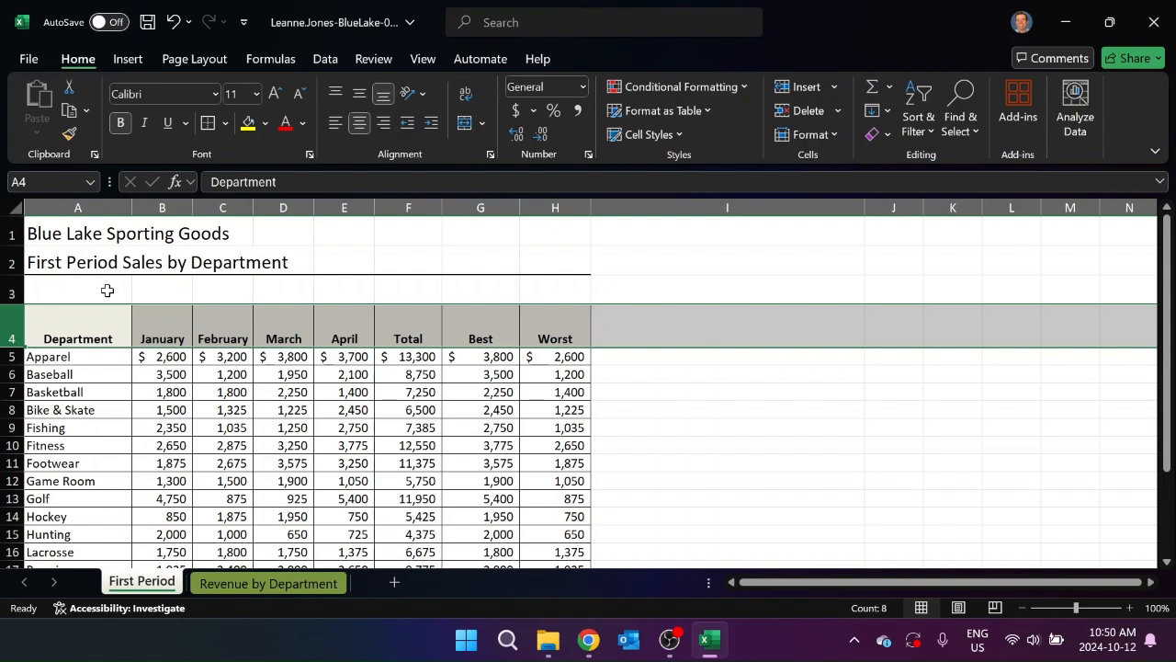
Select cell A1 and change the First Period sheet's page orientation to landscape
click(82, 221)
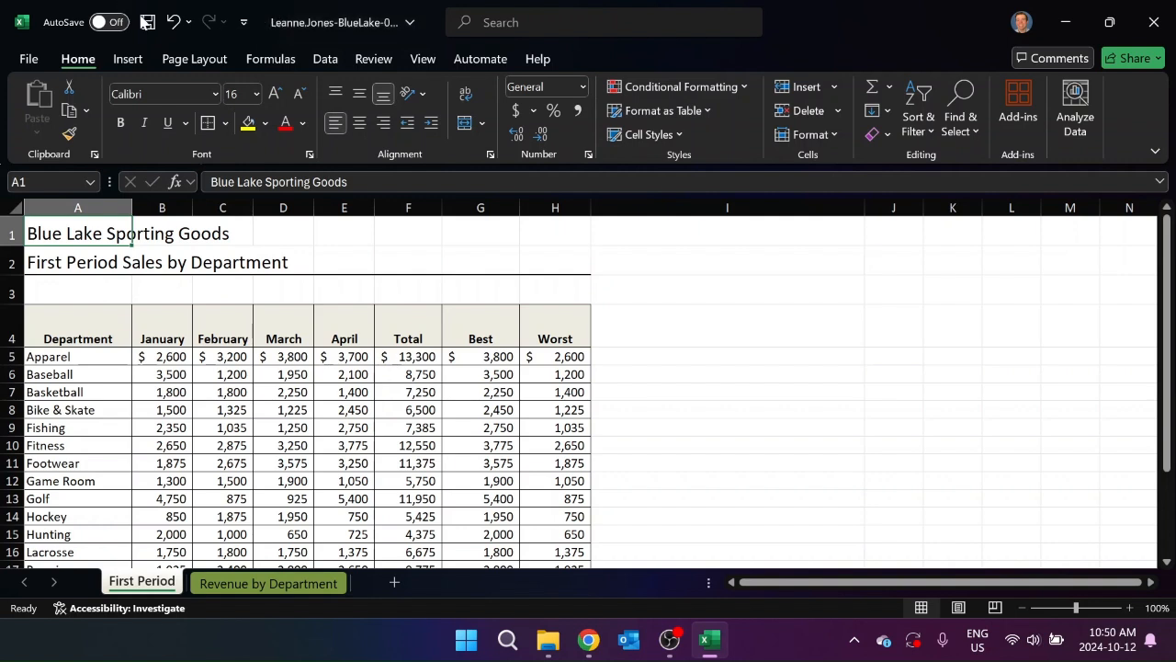
click(181, 62)
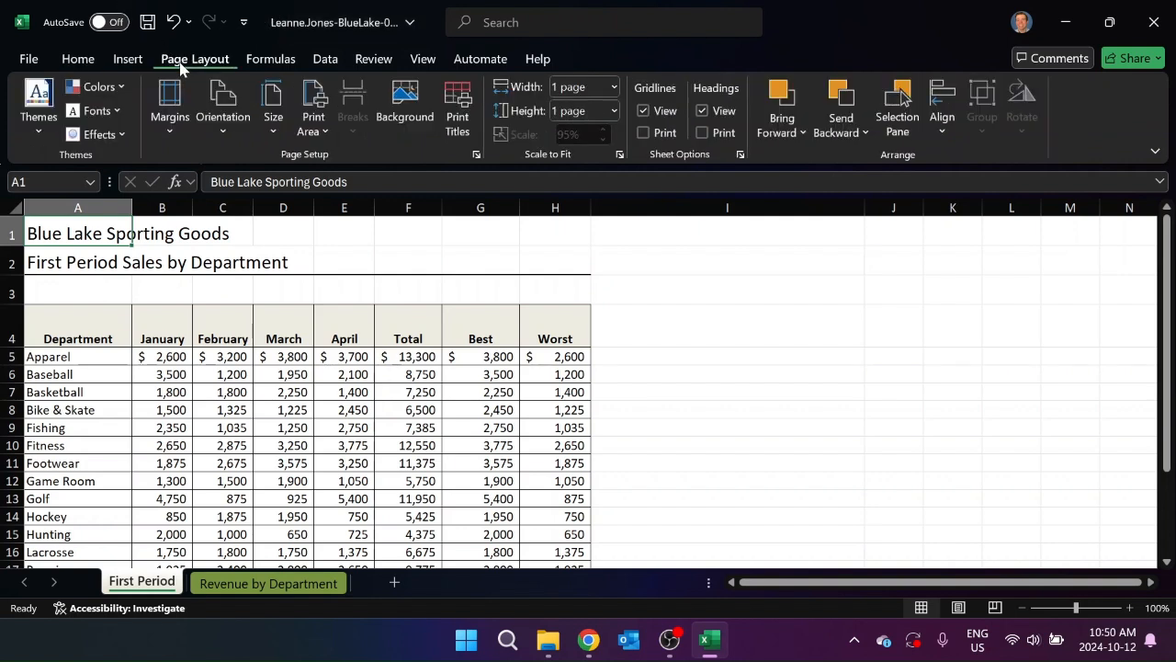
click(224, 112)
click(234, 207)
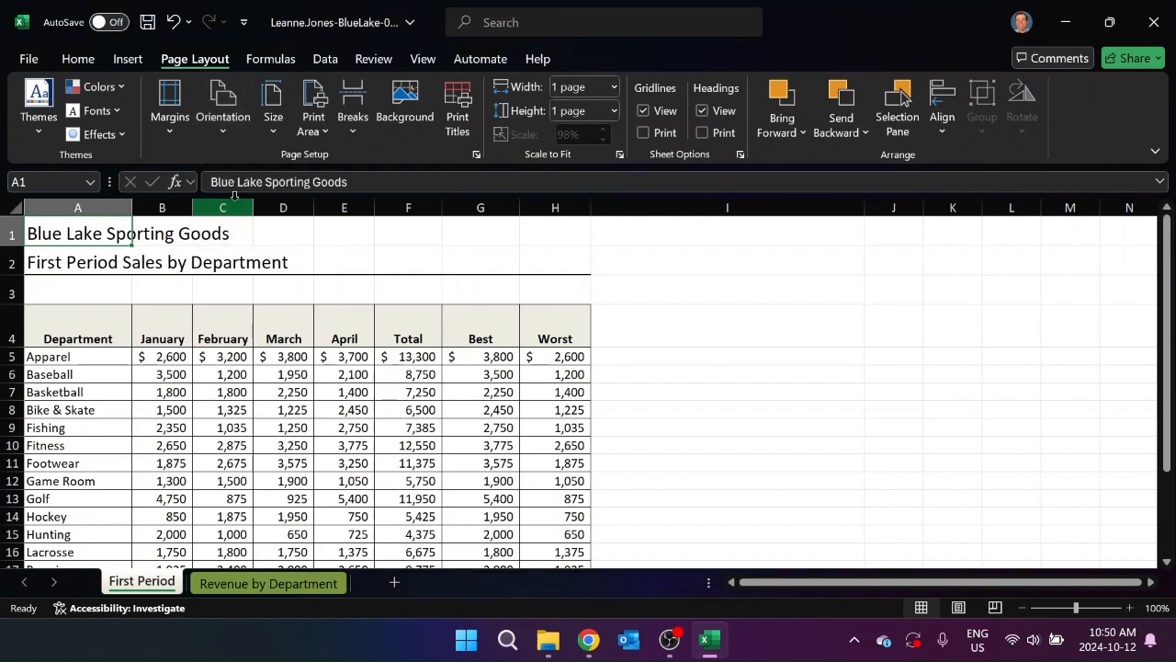